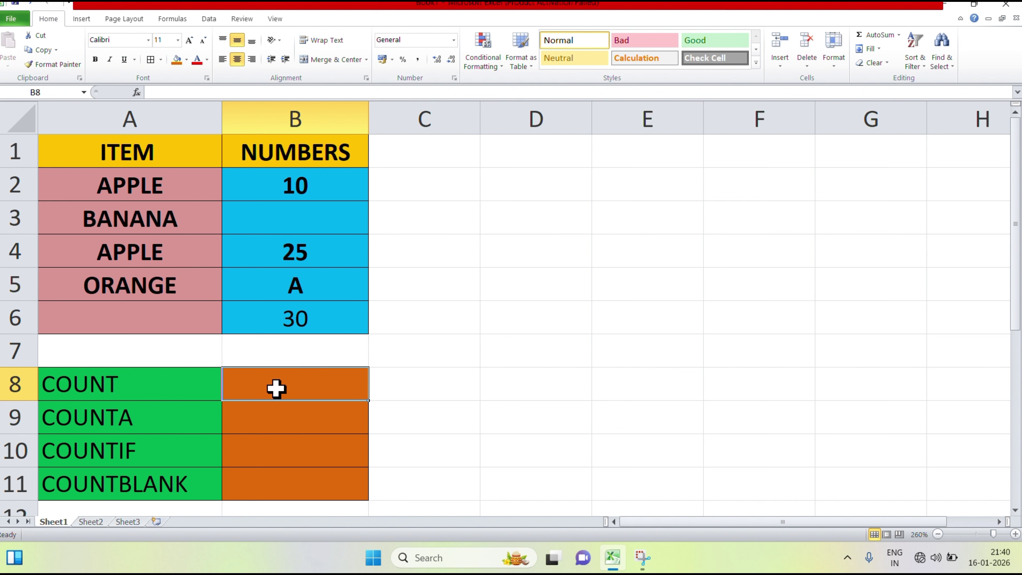
# - Enter the formula =COUNT(B2:B6) in cell B8 to count the numeric entries in the NUMBERS column
pyautogui.write('=COUN')
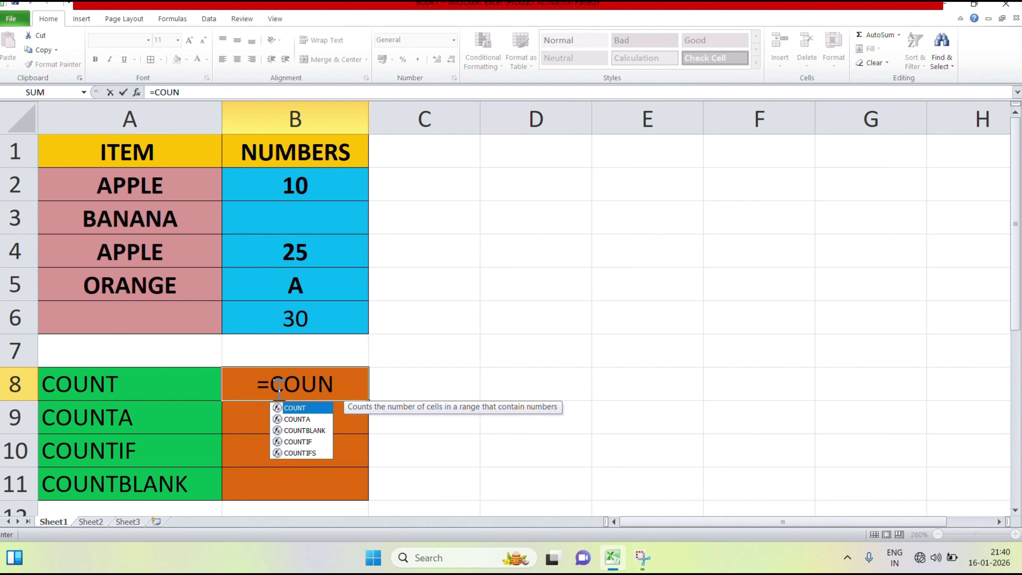
pyautogui.write('T(')
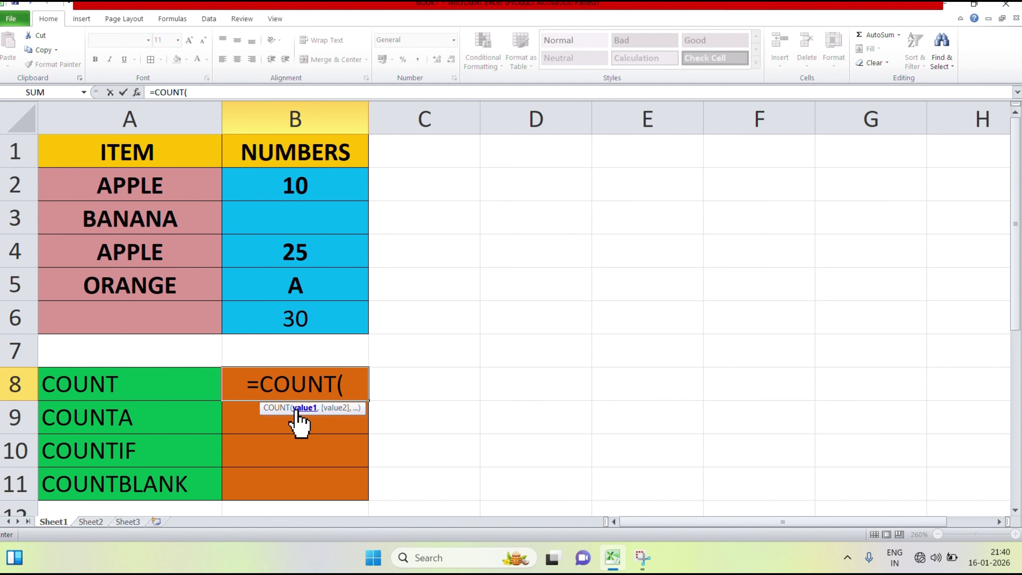
pyautogui.click(277, 191)
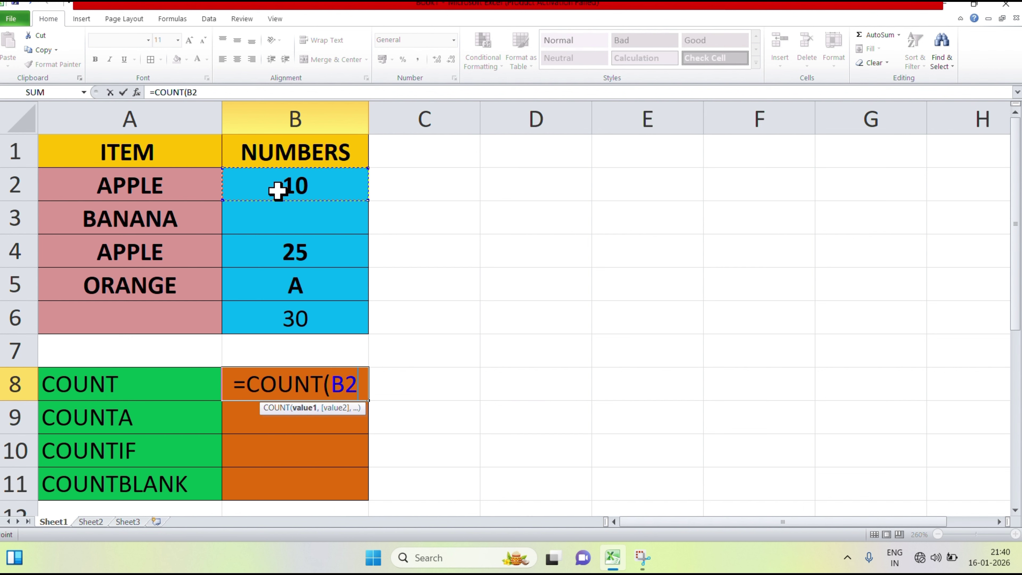
pyautogui.hotkey('shift', 'Down')
pyautogui.hotkey('shift', 'Down')
pyautogui.hotkey('shift', 'Down')
pyautogui.hotkey('shift', 'Down')
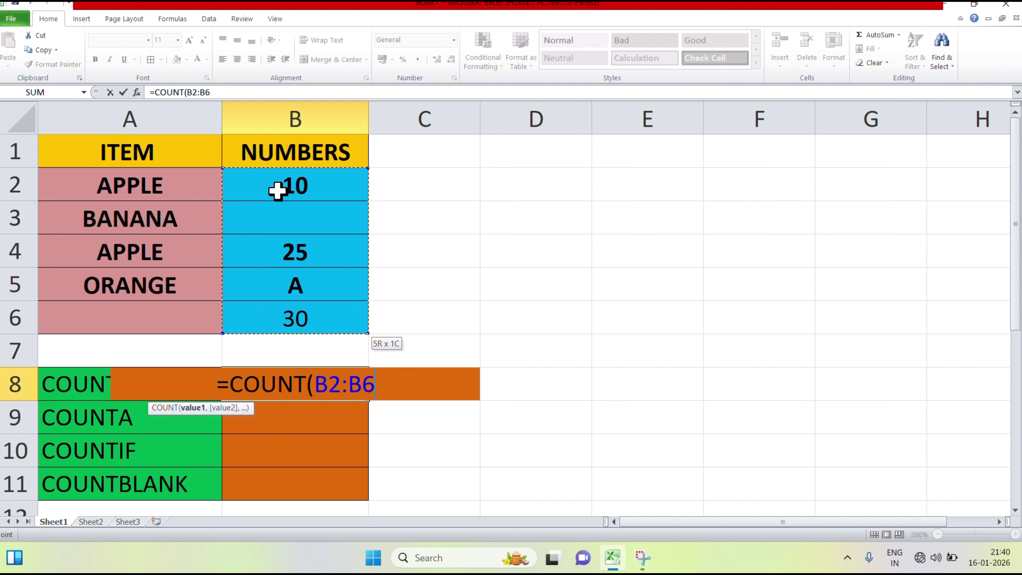
pyautogui.write(')')
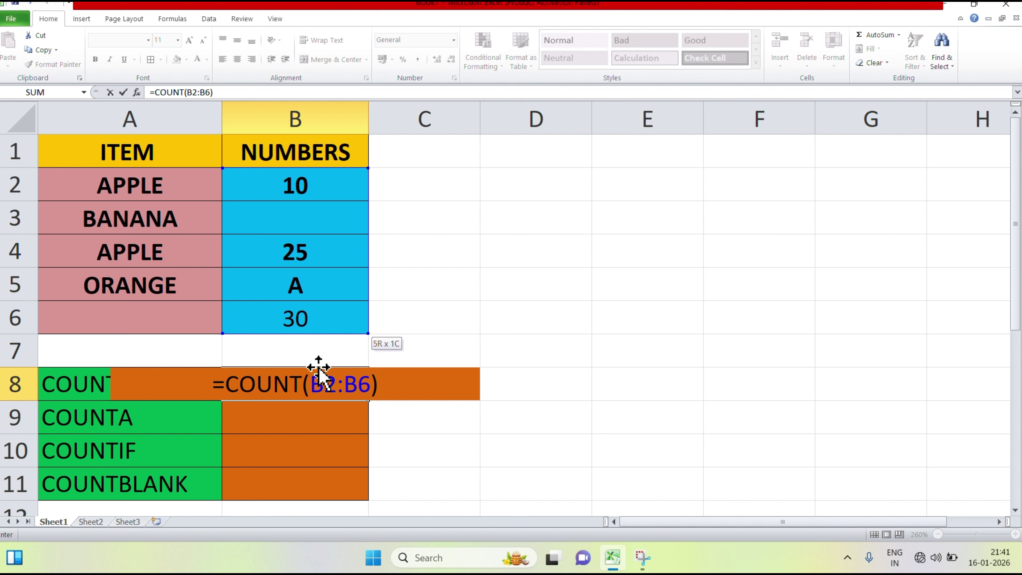
pyautogui.press('Return')
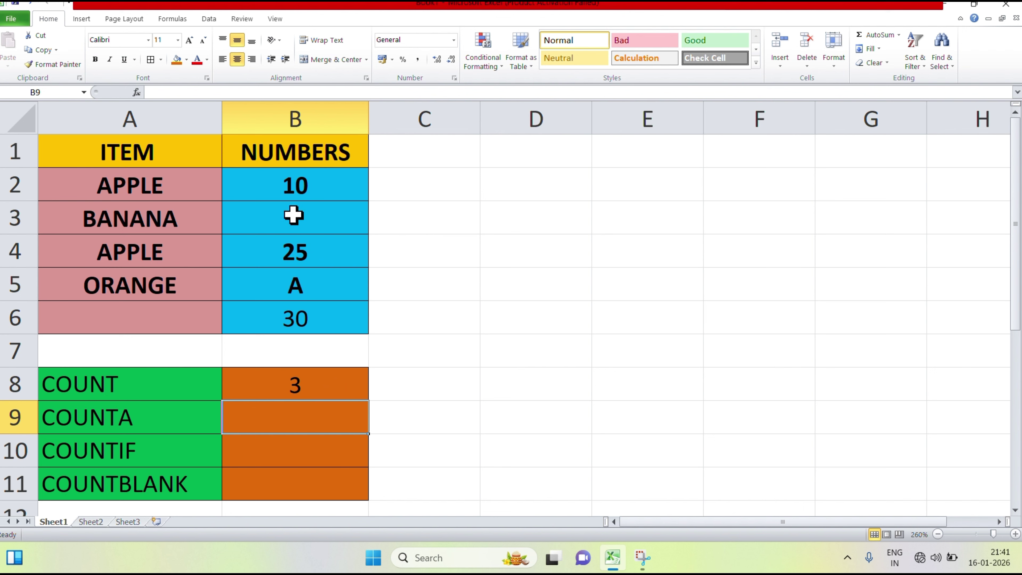
# - Enter 200 in the blank cell B3 to test the COUNT formula, and clear that cell again
pyautogui.click(322, 254)
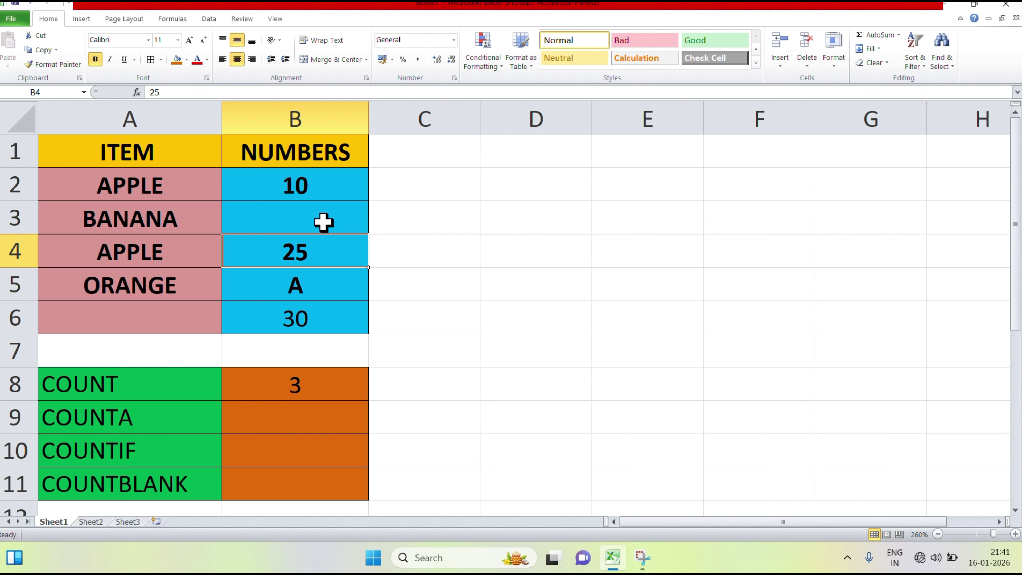
pyautogui.click(323, 213)
pyautogui.write('200')
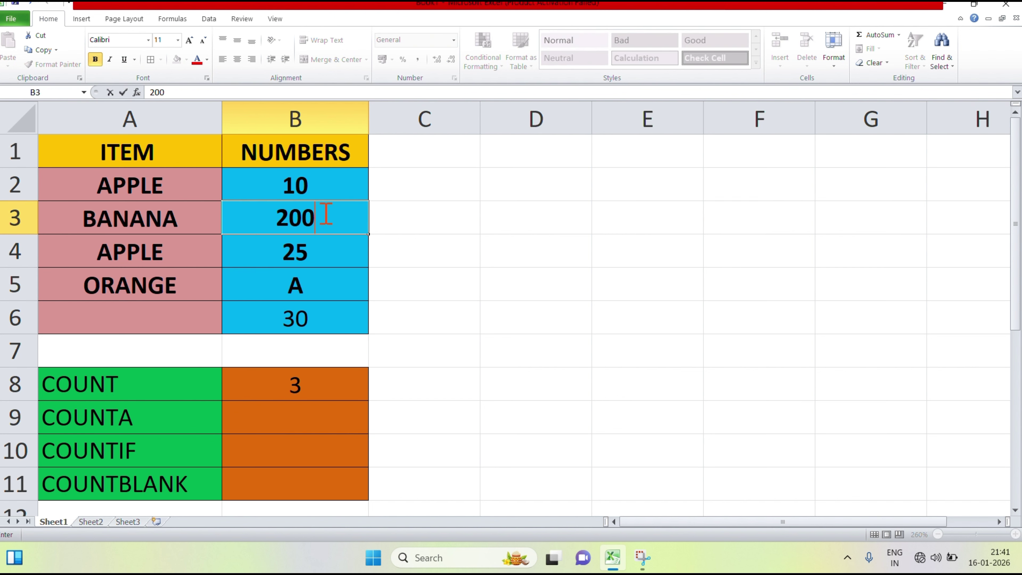
pyautogui.press('Return')
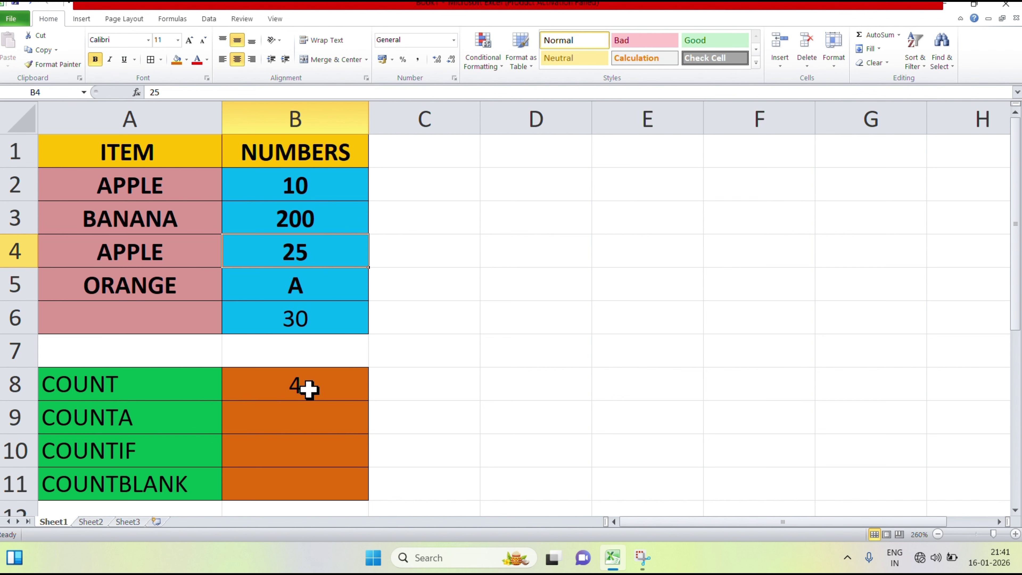
pyautogui.click(316, 206)
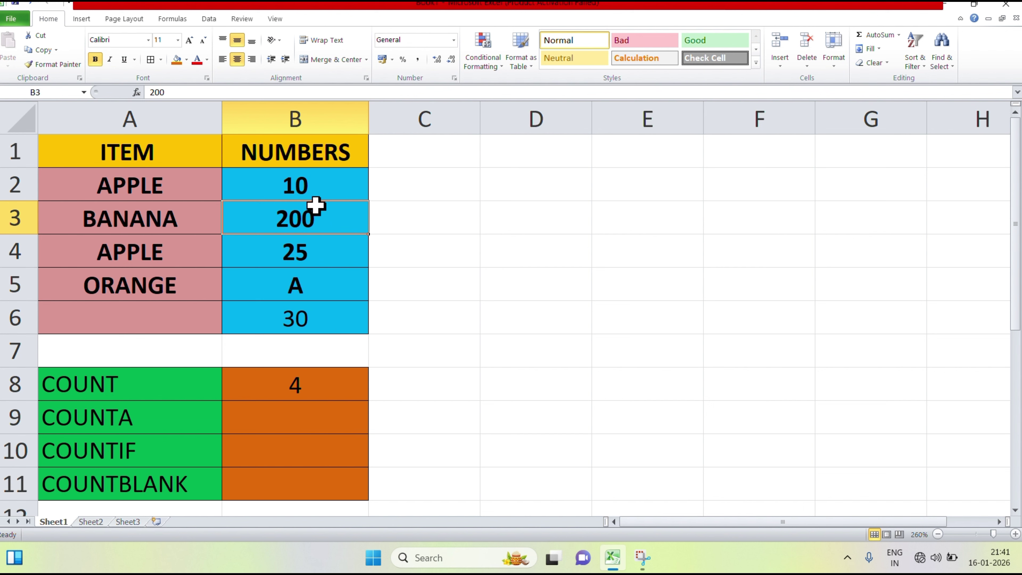
pyautogui.press('Delete')
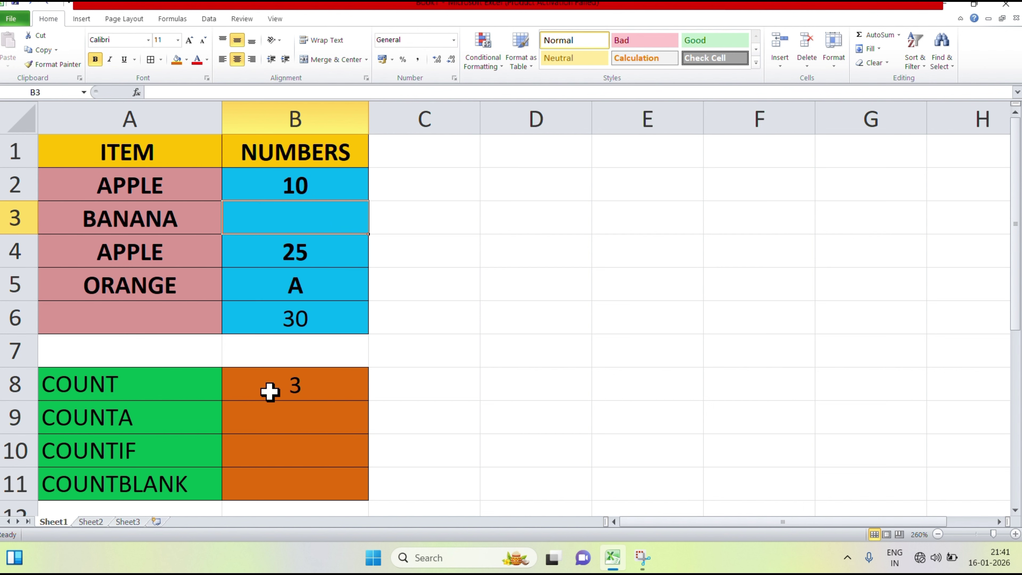
# - Enter the formula =COUNTA(A2:A6) in cell B9 to count the non-empty cells in the ITEM column
pyautogui.click(267, 418)
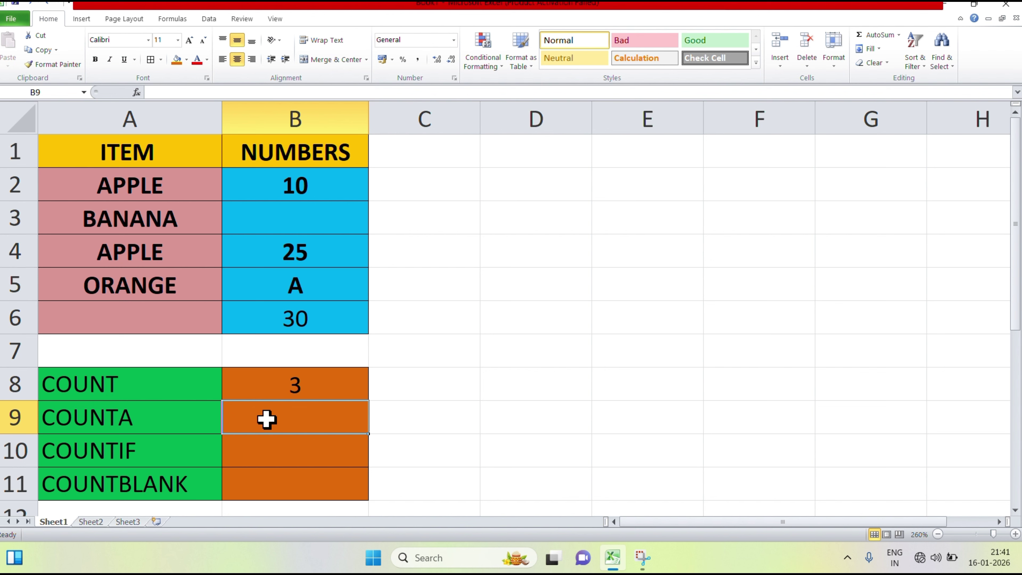
pyautogui.write('=')
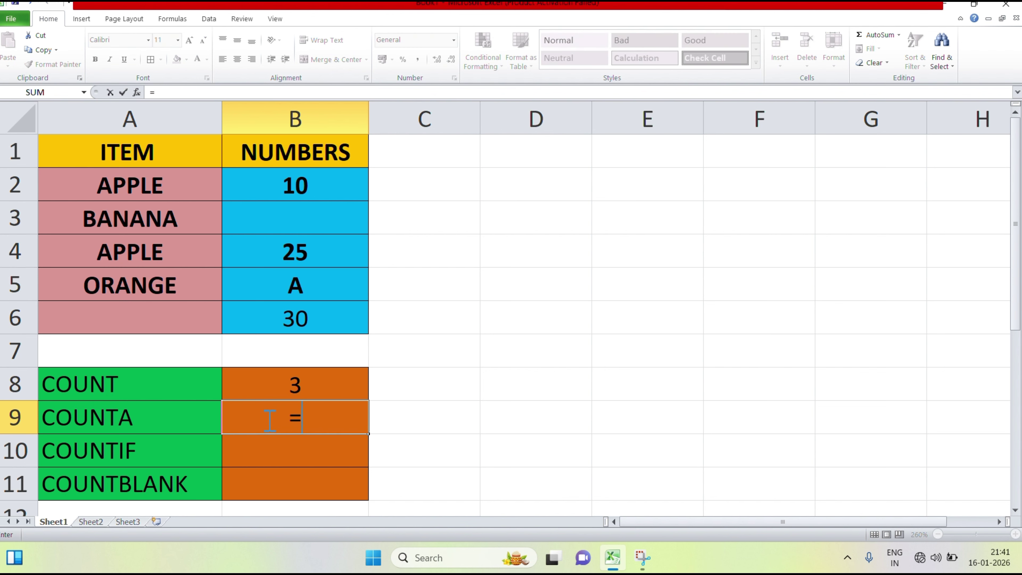
pyautogui.write('COUN')
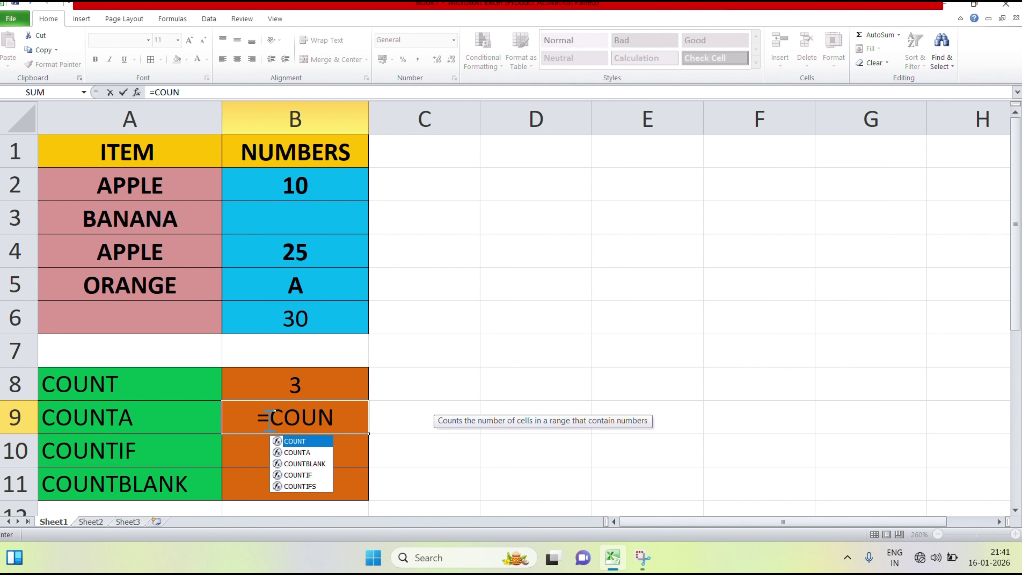
pyautogui.press('Down')
pyautogui.press('Tab')
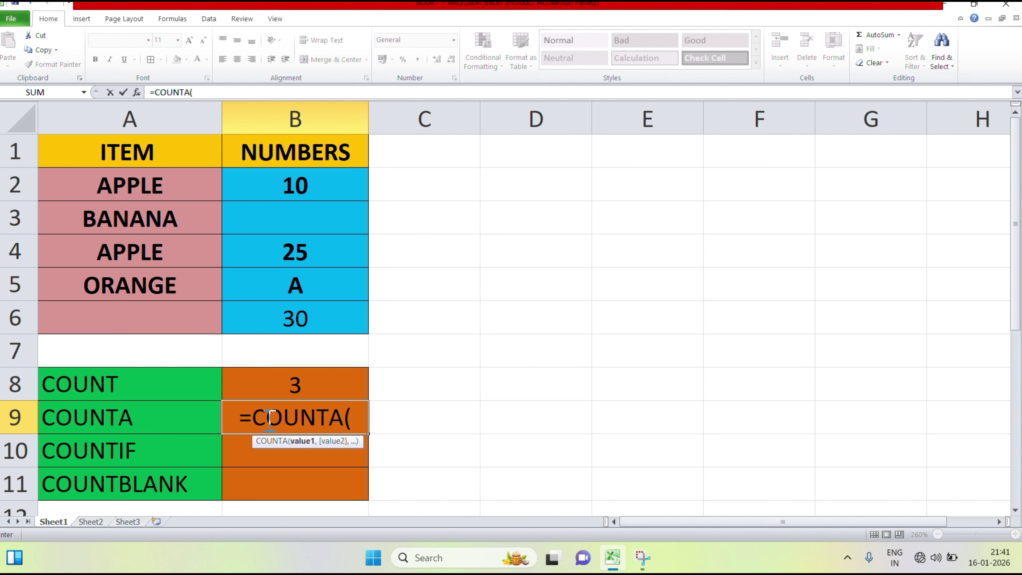
pyautogui.click(96, 183)
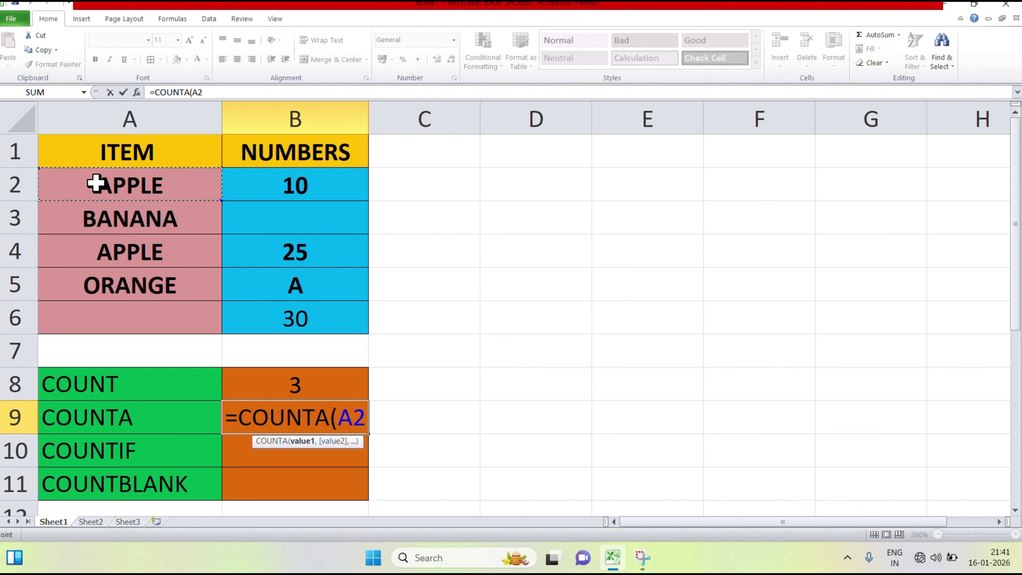
pyautogui.hotkey('shift', 'Down')
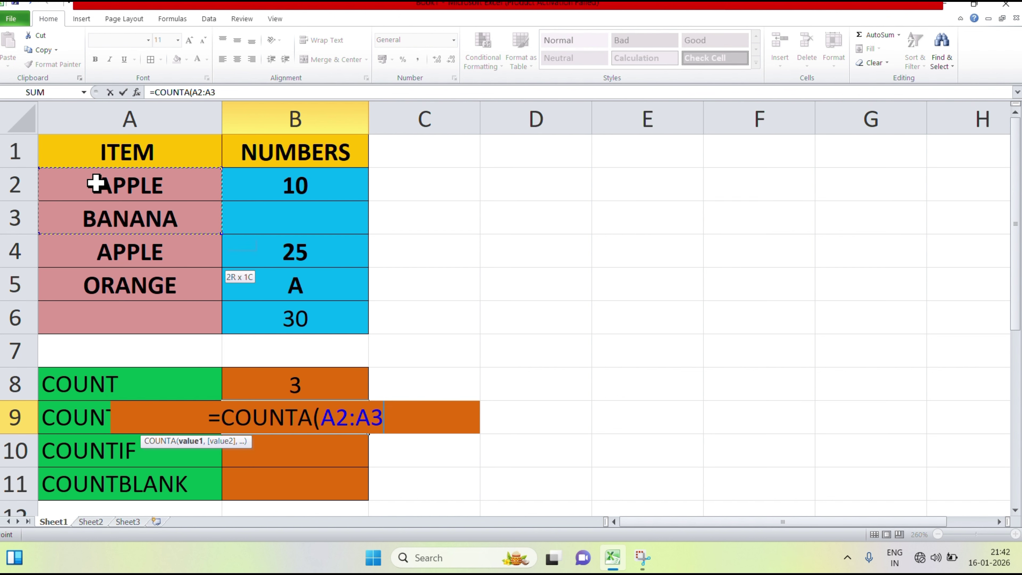
pyautogui.hotkey('shift', 'Down')
pyautogui.hotkey('shift', 'Down')
pyautogui.hotkey('shift', 'Down')
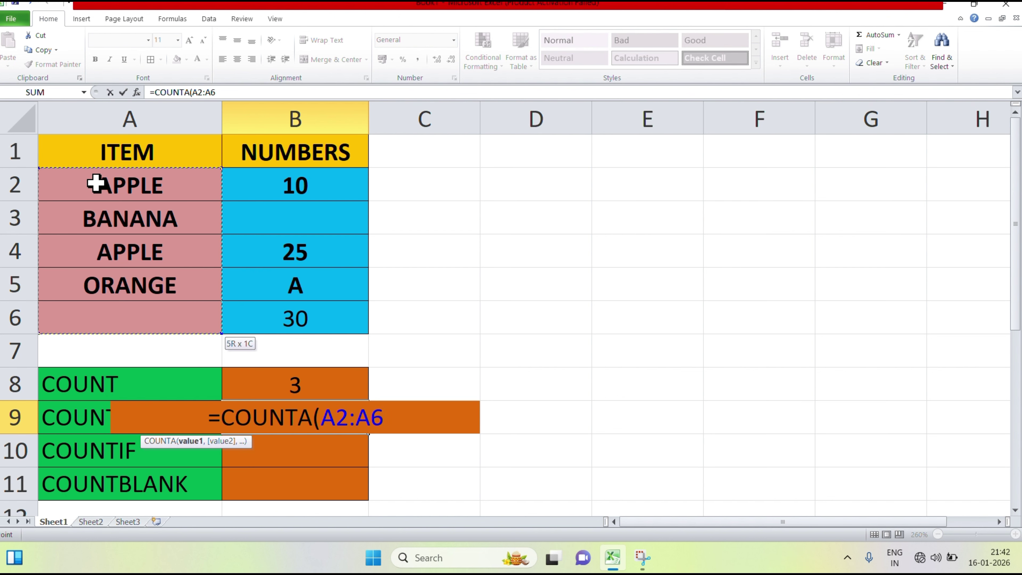
pyautogui.write(')')
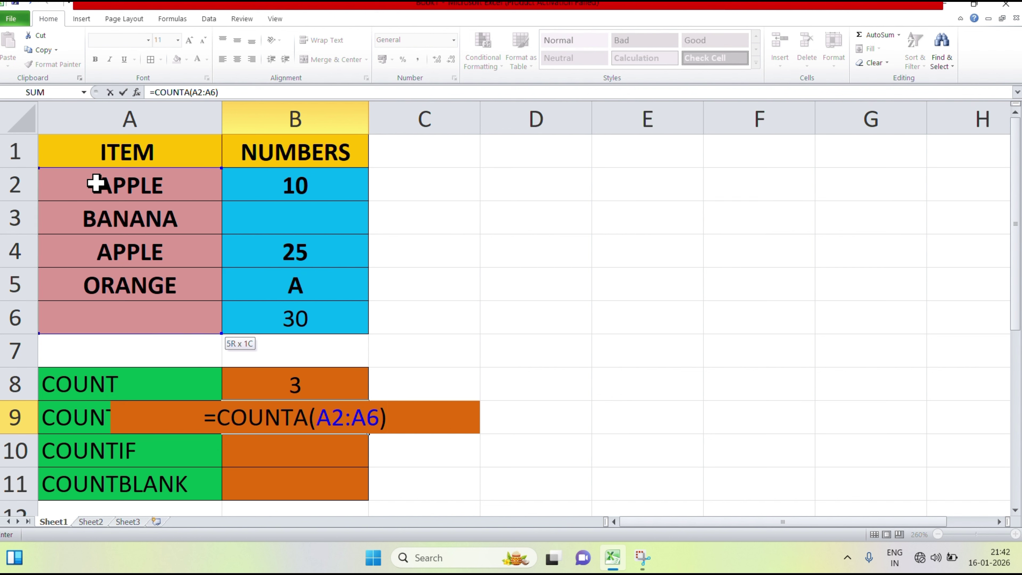
pyautogui.press('Return')
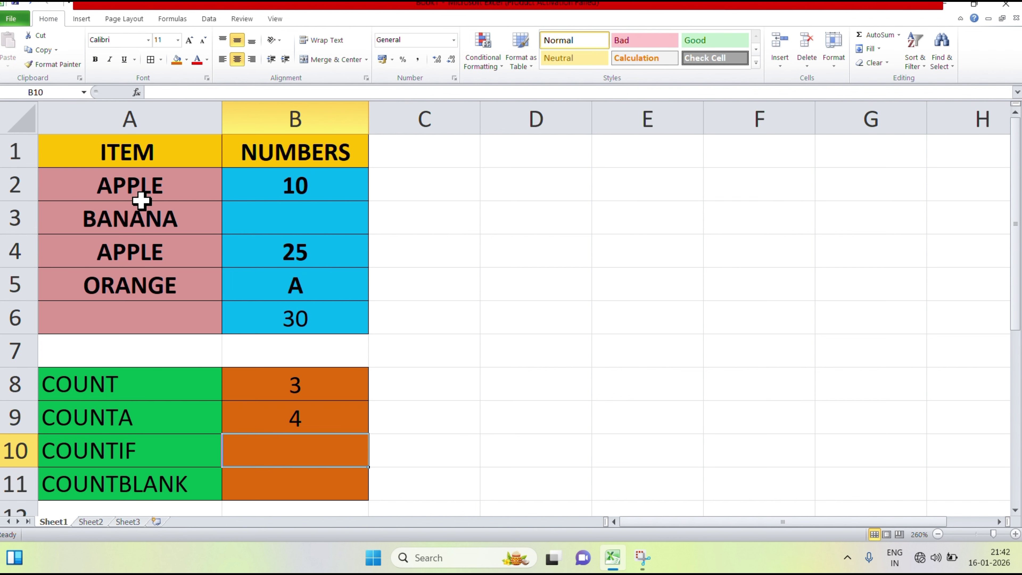
# - Test the COUNTA formula by entering 25 in the blank cell A6 and replacing the content of A4 with 25
pyautogui.click(113, 308)
pyautogui.write('25')
pyautogui.press('Return')
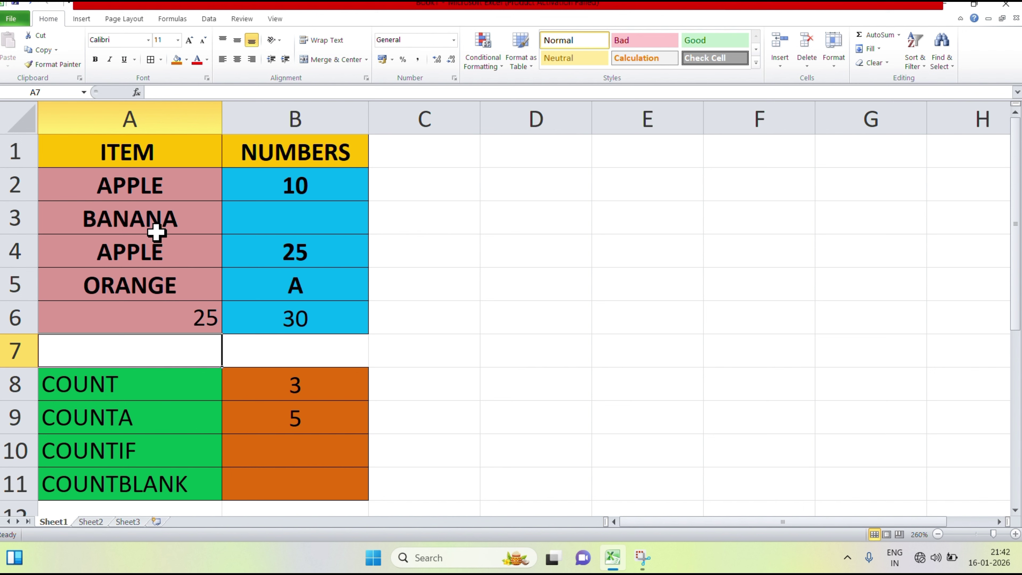
pyautogui.click(156, 250)
pyautogui.write('25')
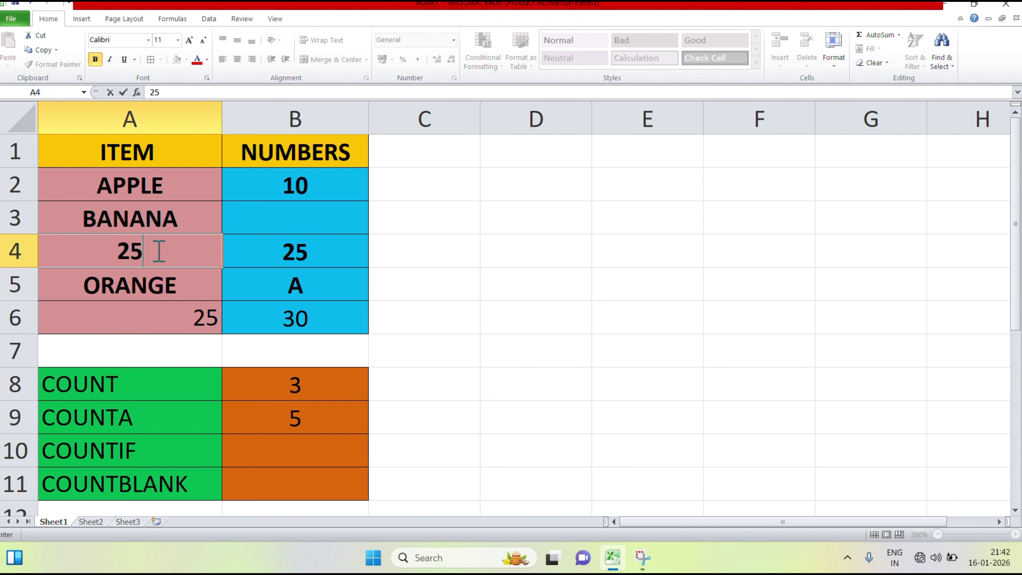
pyautogui.press('Return')
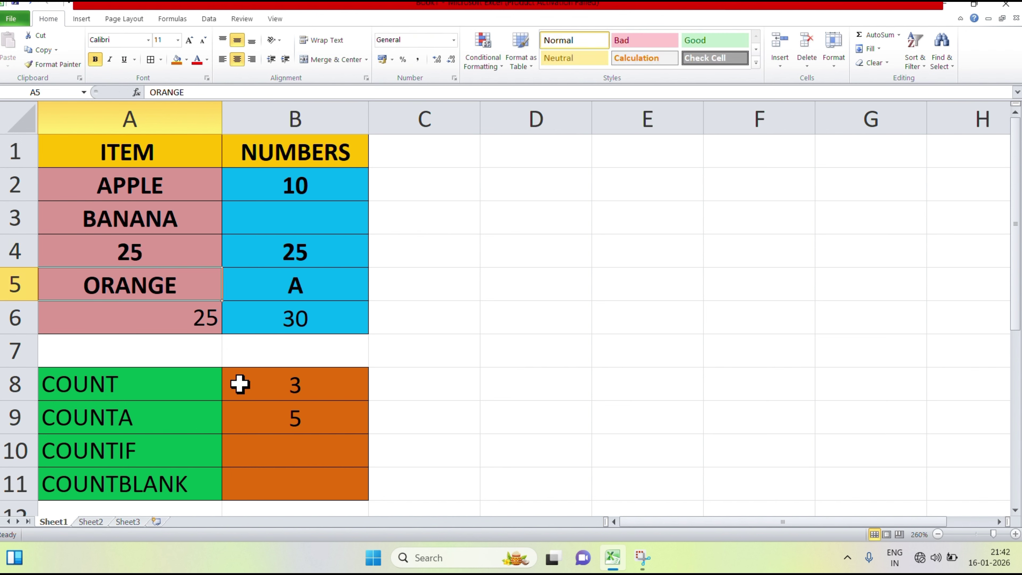
pyautogui.click(272, 418)
# - Replace the content of cell A6 with APPLE and check the COUNTA cell B9
pyautogui.click(178, 322)
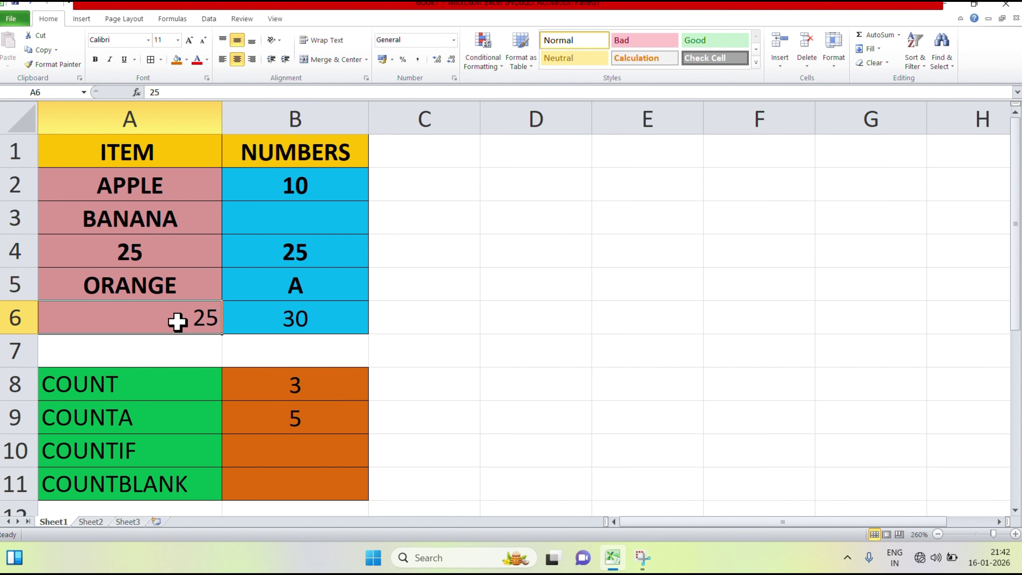
pyautogui.write('APPLE')
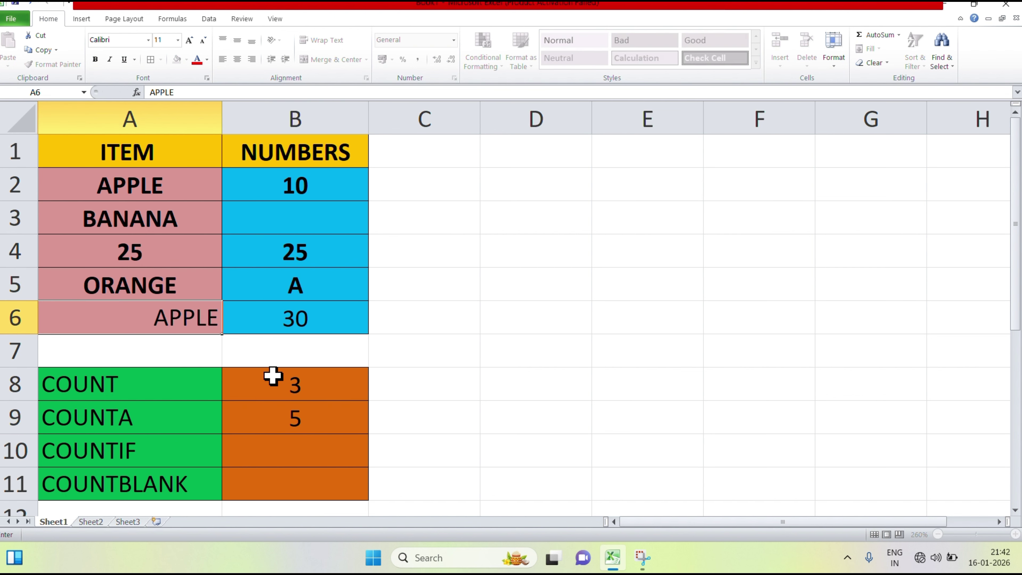
pyautogui.press('Return')
pyautogui.click(304, 416)
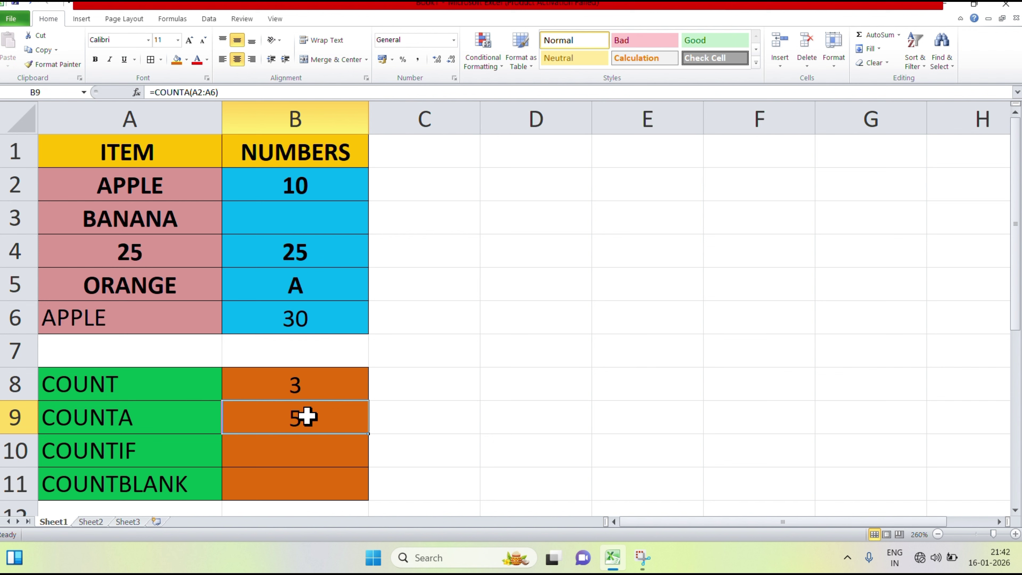
# - Undo the three test entries made in cells A6 and A4 of the ITEM column
pyautogui.hotkey('ctrl', 'z')
pyautogui.hotkey('ctrl', 'z')
pyautogui.hotkey('ctrl', 'z')
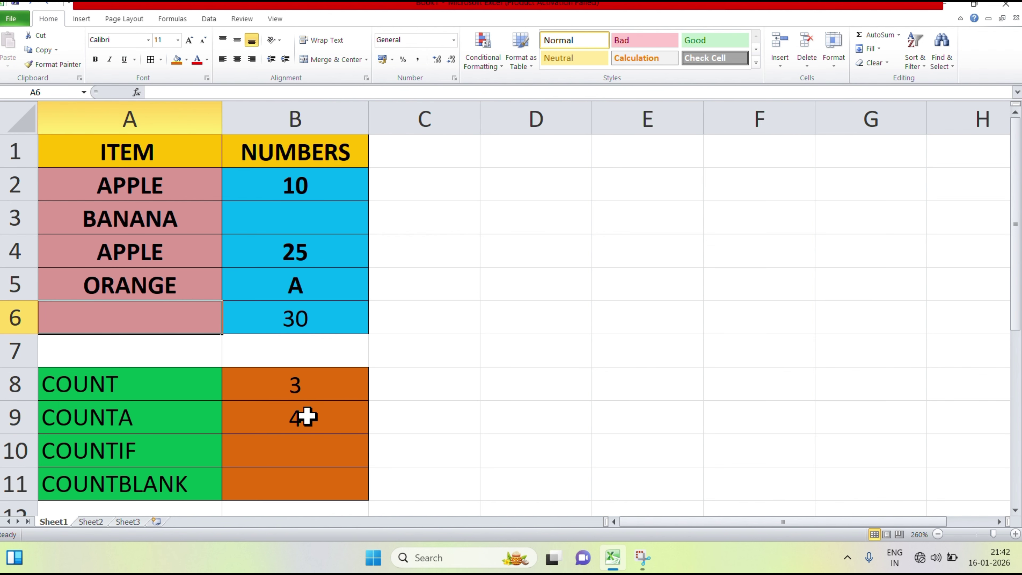
# - Enter the formula =COUNTIF(A2:A6,"APPLE") in cell B10 to count the APPLE entries in the ITEM column
pyautogui.click(292, 447)
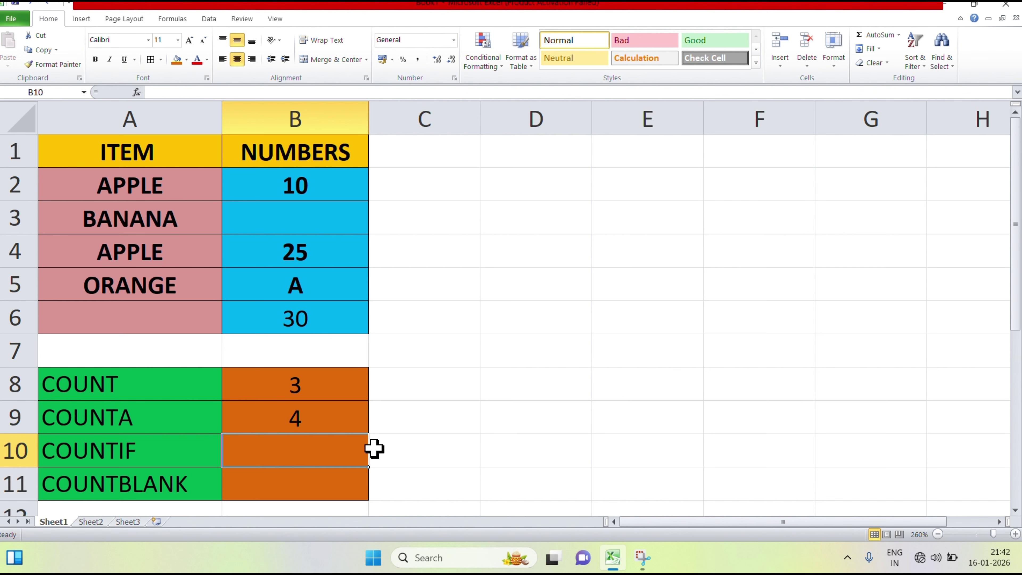
pyautogui.write('=')
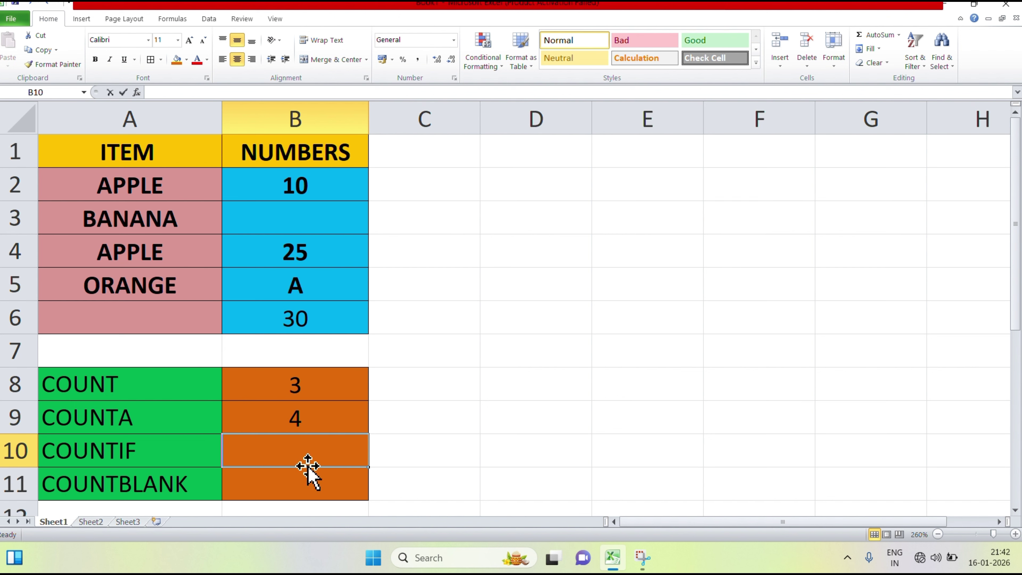
pyautogui.write('=COUN')
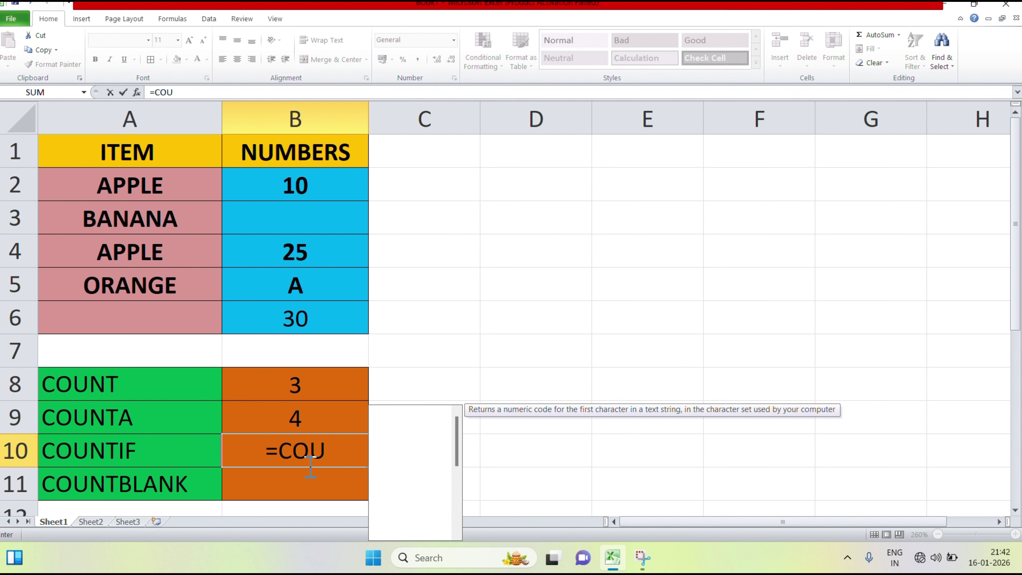
pyautogui.press('Down')
pyautogui.press('Down')
pyautogui.press('Down')
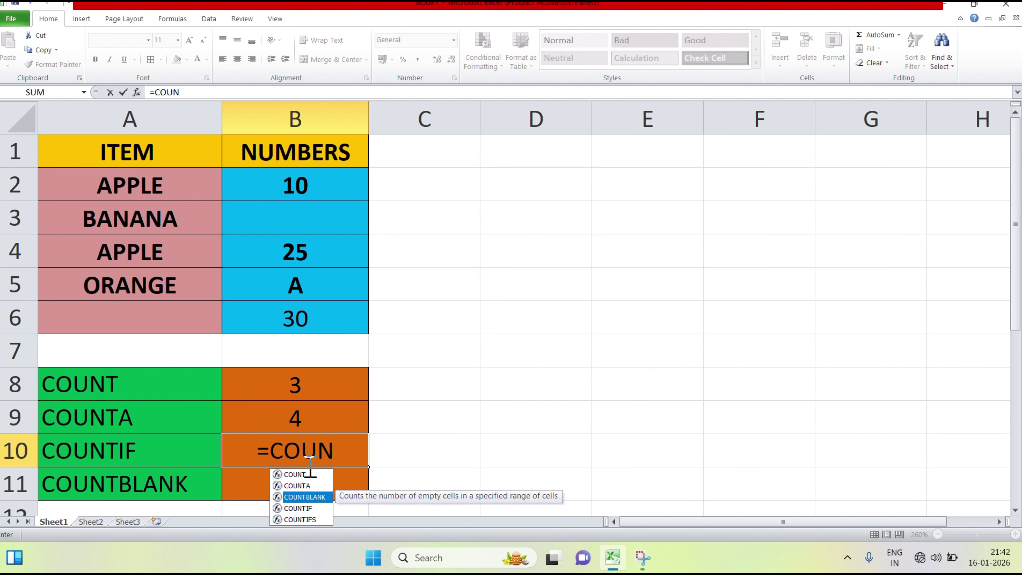
pyautogui.press('Tab')
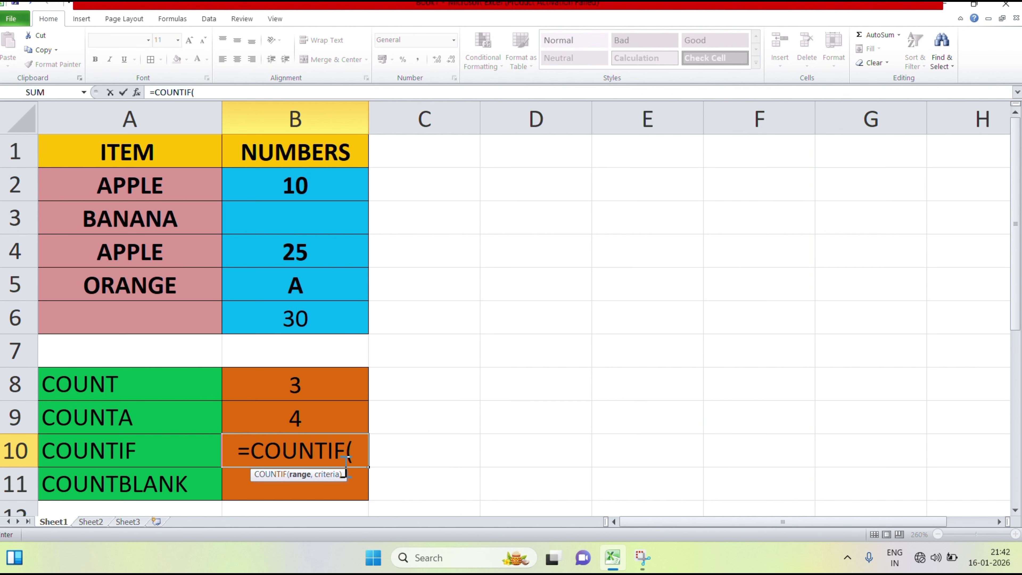
pyautogui.click(149, 189)
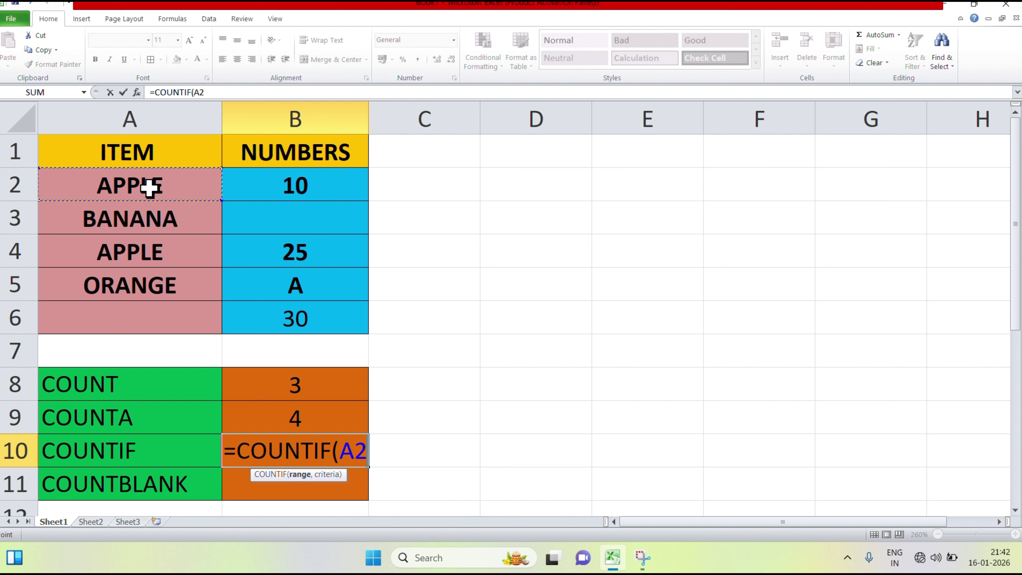
pyautogui.hotkey('shift', 'Down')
pyautogui.hotkey('shift', 'Down')
pyautogui.hotkey('shift', 'Down')
pyautogui.hotkey('shift', 'Down')
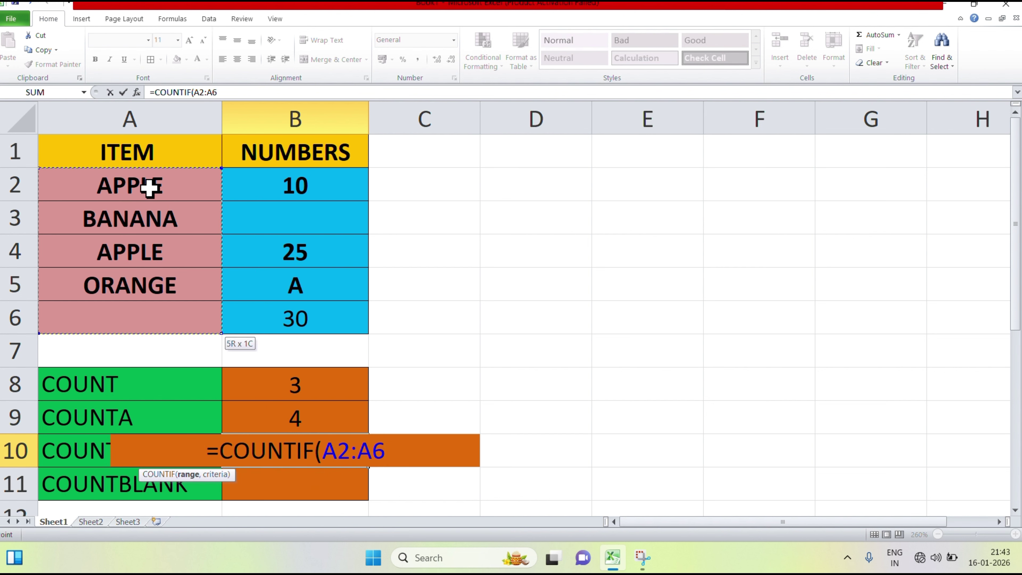
pyautogui.write(')')
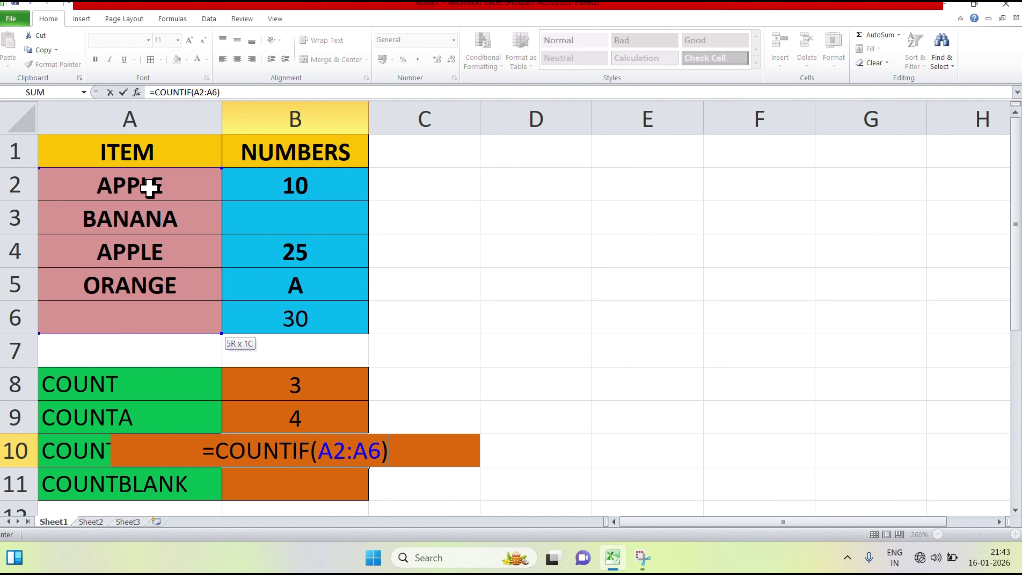
pyautogui.press('BackSpace')
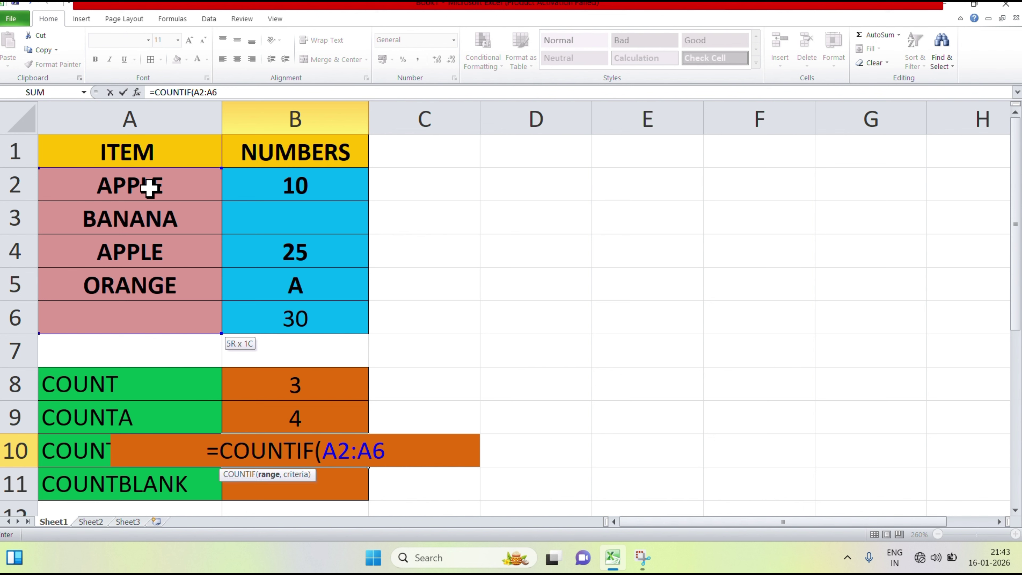
pyautogui.write(',')
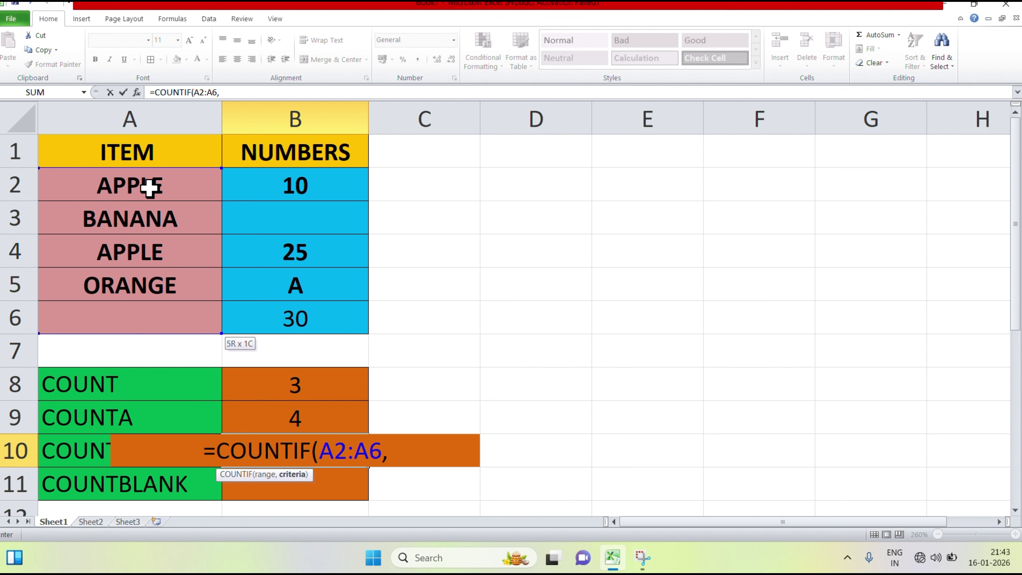
pyautogui.write('"')
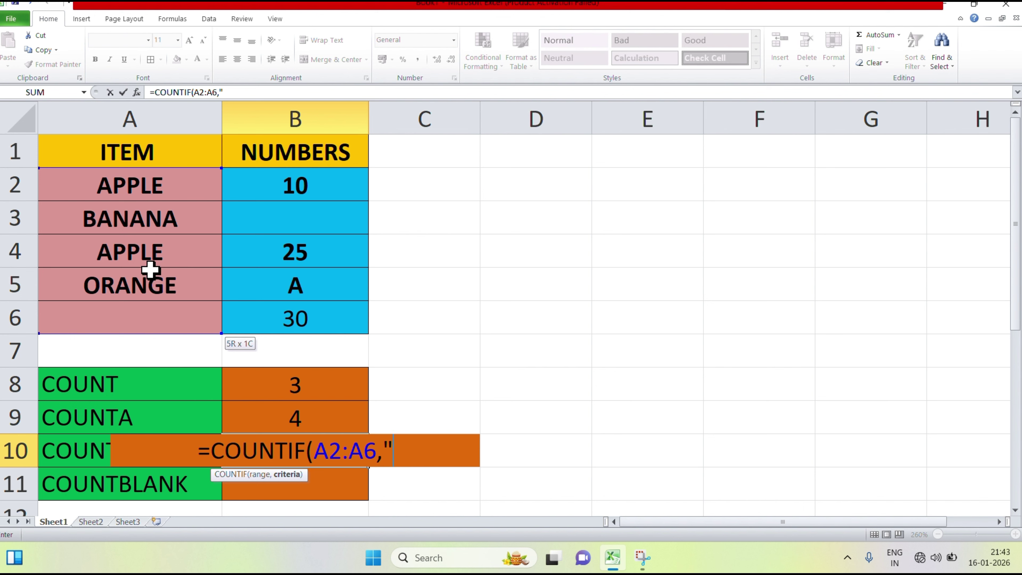
pyautogui.write('A')
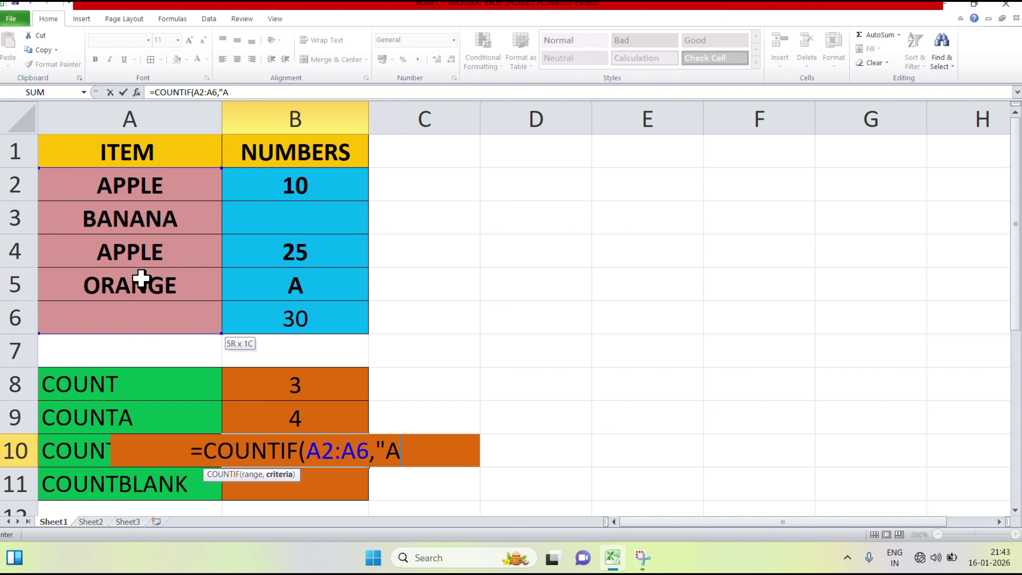
pyautogui.write('PPLE')
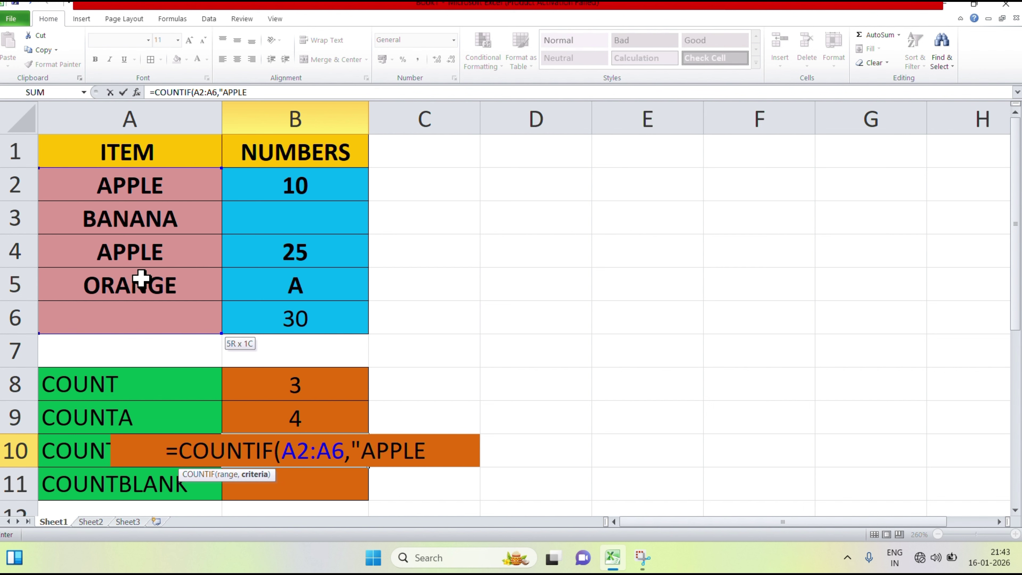
pyautogui.write('"')
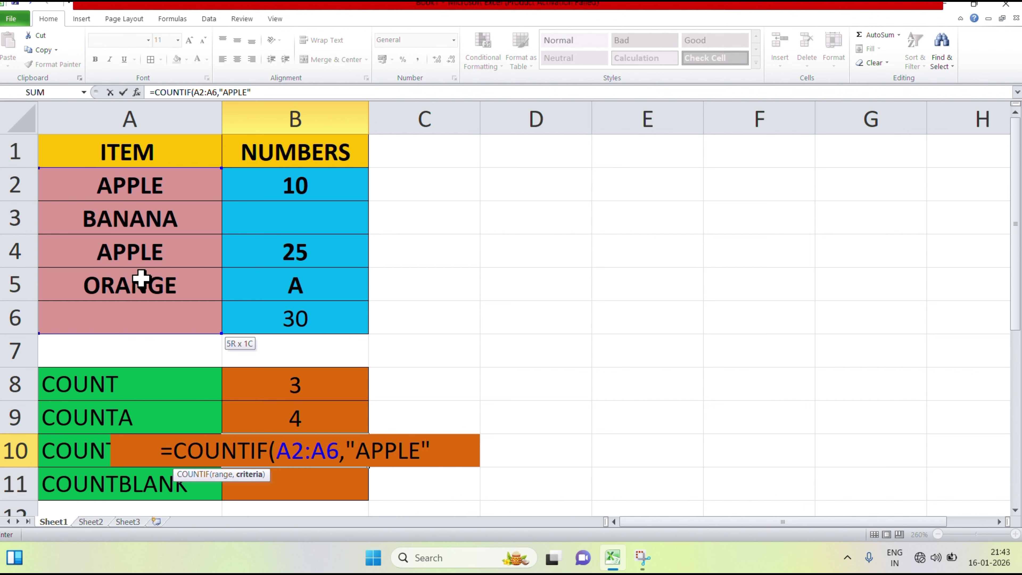
pyautogui.write(')')
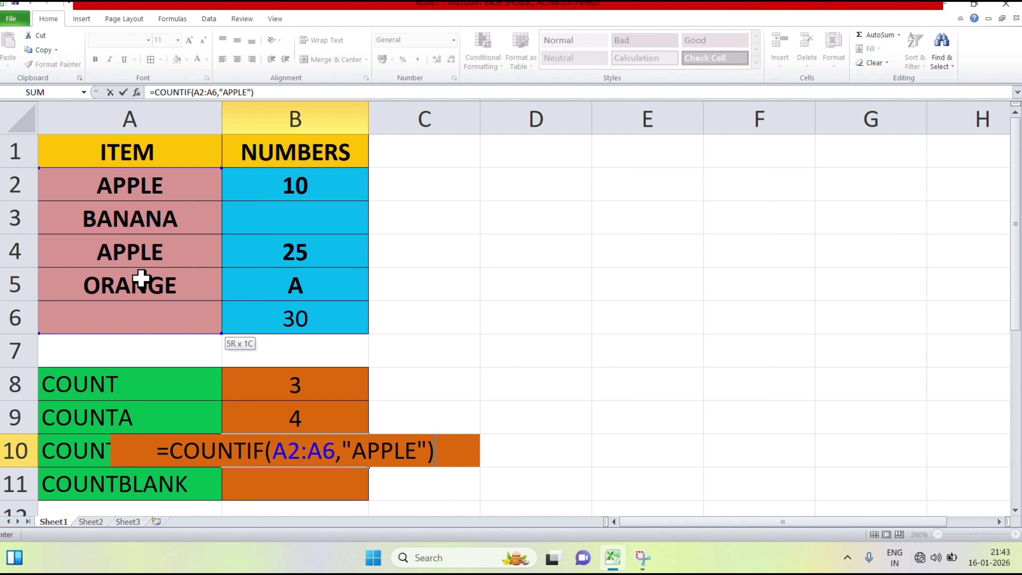
pyautogui.press('Return')
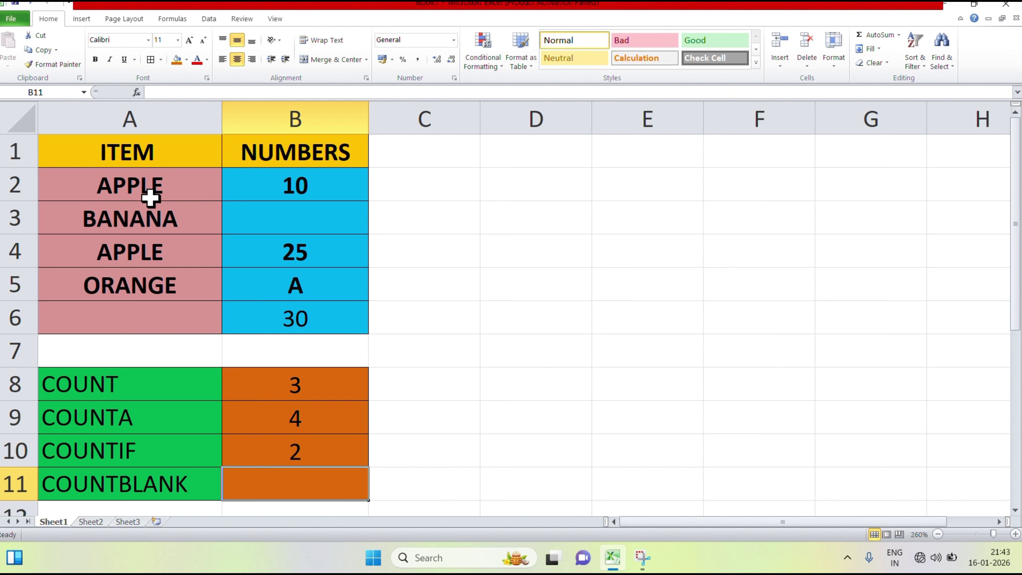
# - Test the COUNTIF formula against the ITEM entries by entering APPLE in the blank cell A6 and checking cell B10
pyautogui.click(250, 452)
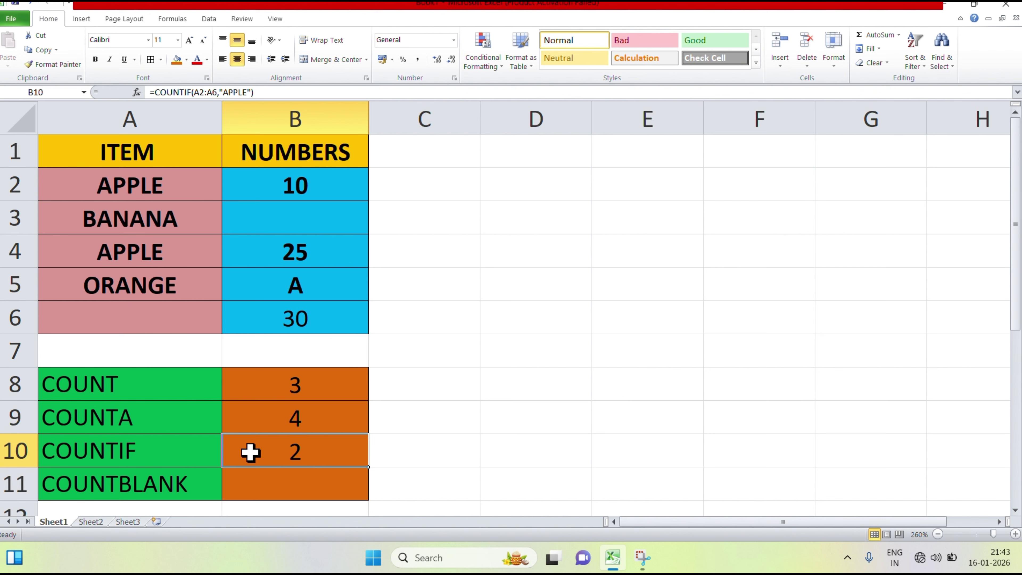
pyautogui.click(160, 259)
pyautogui.click(161, 185)
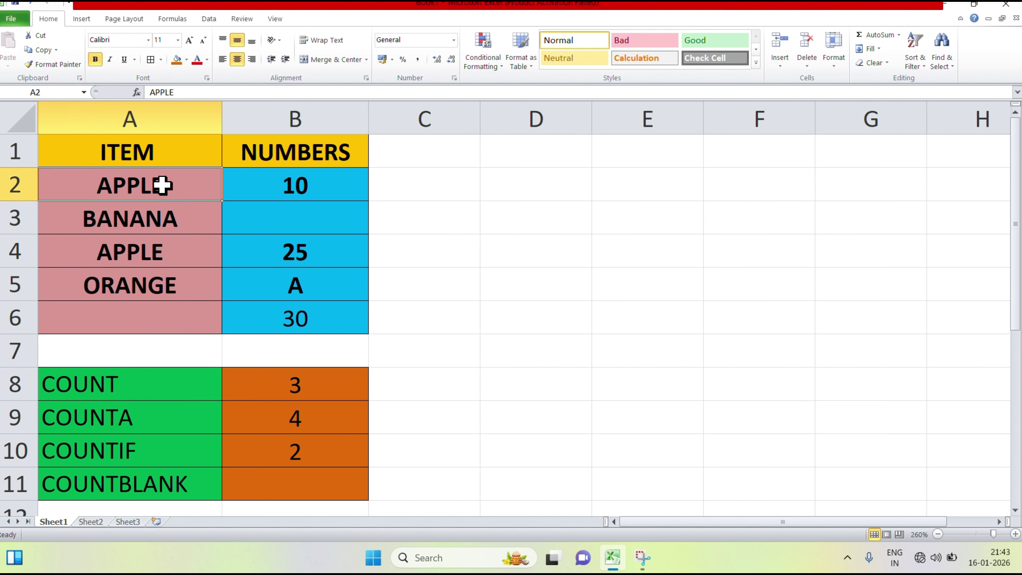
pyautogui.click(127, 318)
pyautogui.write('APPLE')
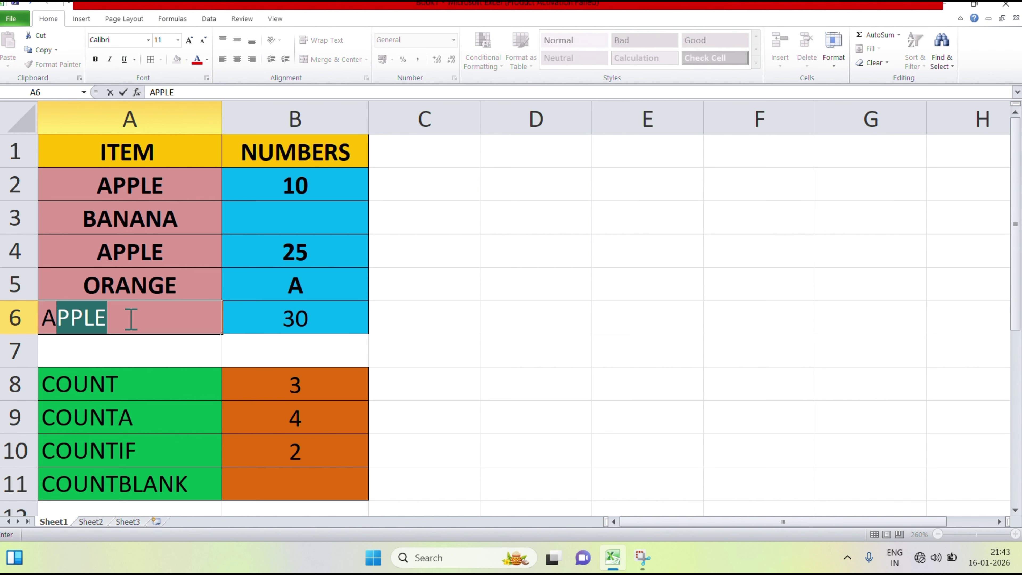
pyautogui.press('Return')
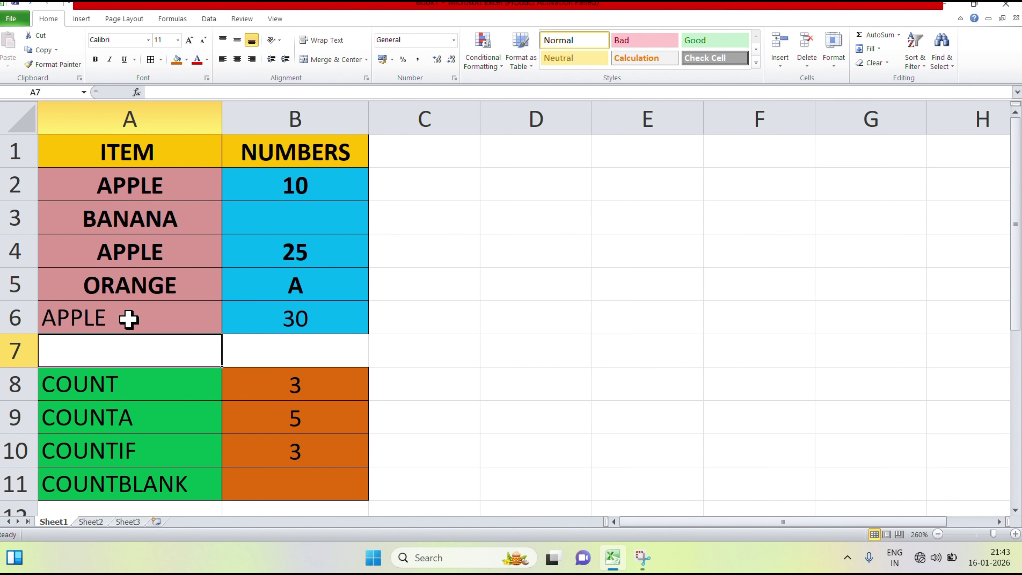
pyautogui.click(264, 453)
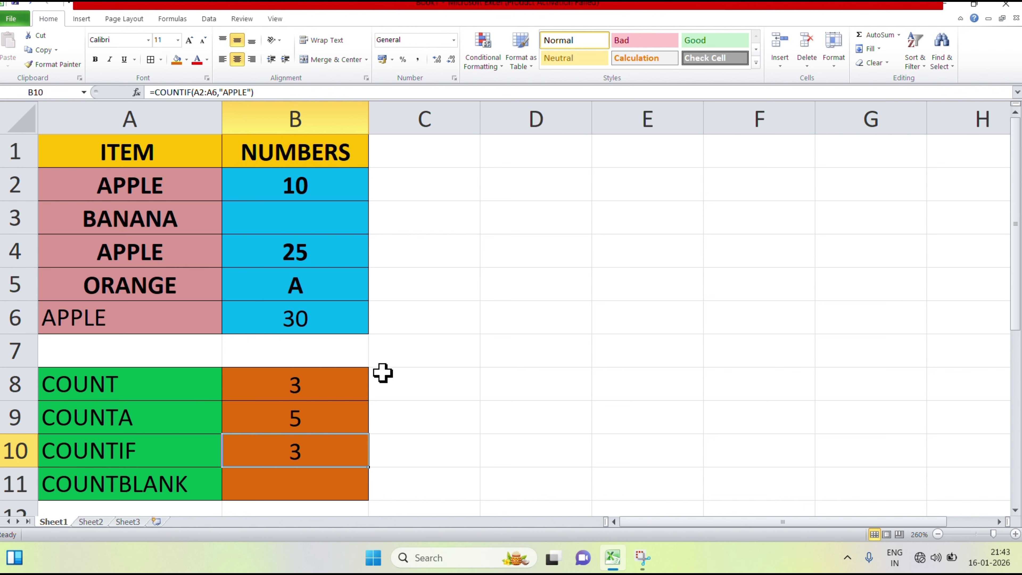
# - Change the criterion of the COUNTIF formula in cell B10 to "ORANGE" and check the cell
pyautogui.doubleClick(310, 443)
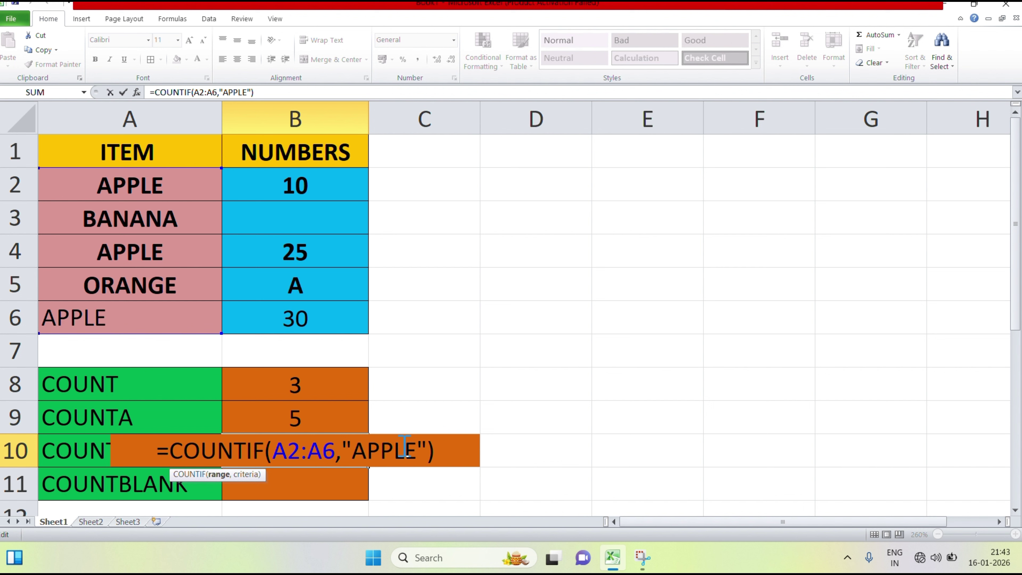
pyautogui.press('BackSpace')
pyautogui.press('BackSpace')
pyautogui.press('BackSpace')
pyautogui.press('BackSpace')
pyautogui.press('BackSpace')
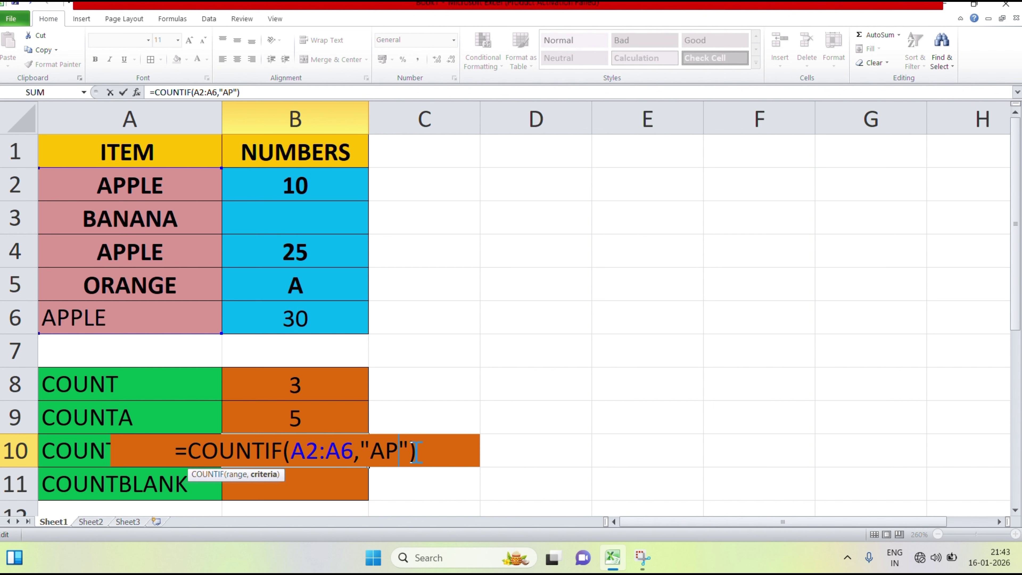
pyautogui.write('ORA')
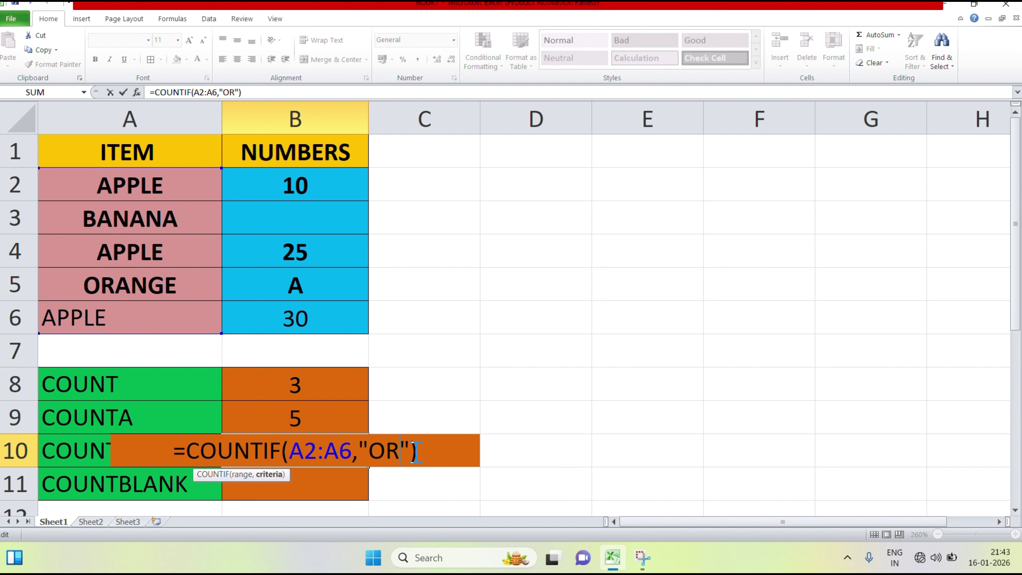
pyautogui.write('NGE')
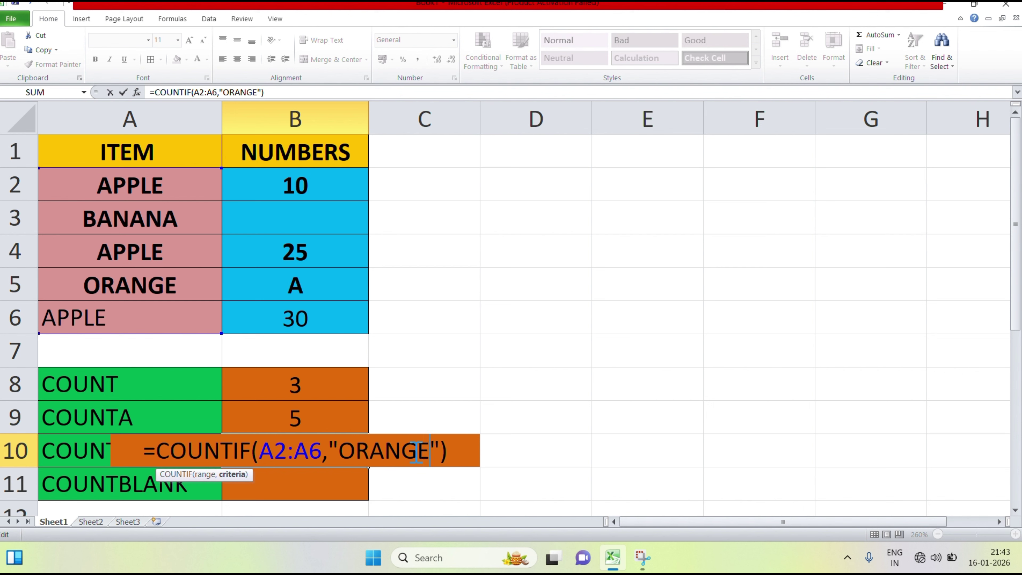
pyautogui.press('Return')
pyautogui.click(298, 449)
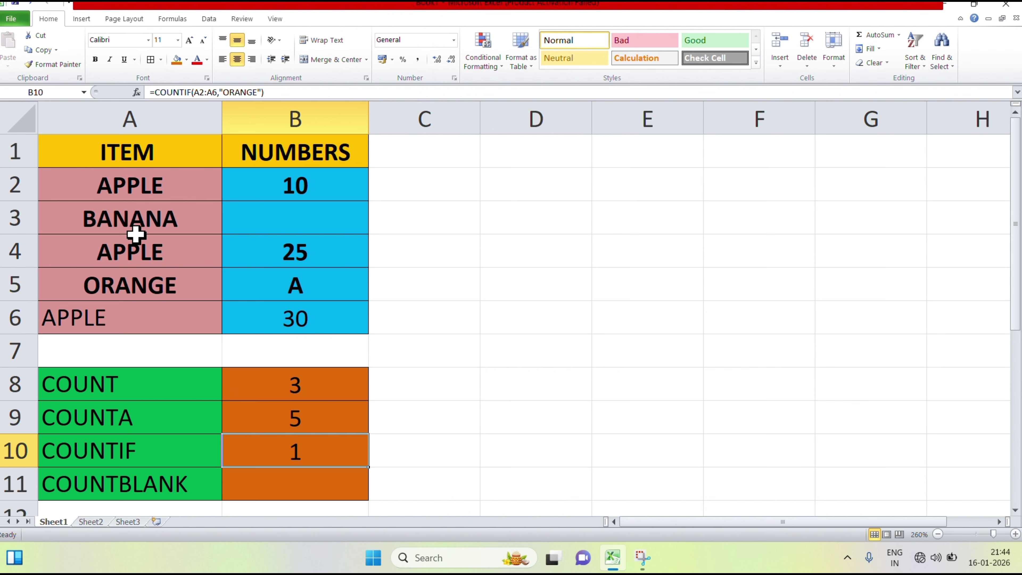
# - Replace the content of cell A3 with ORANGE and check the COUNTIF cell B10
pyautogui.click(133, 226)
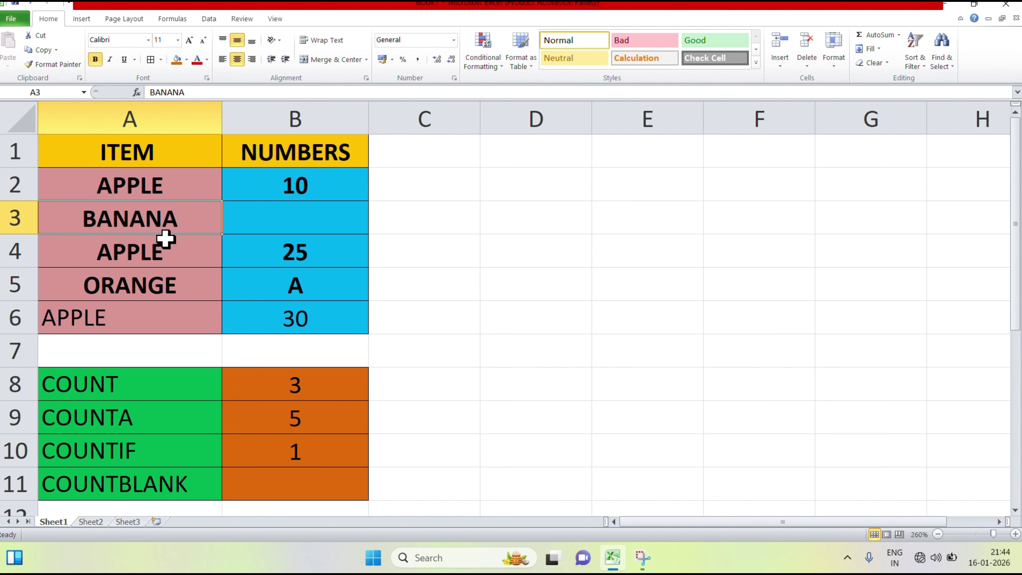
pyautogui.write('ORANGE')
pyautogui.press('Return')
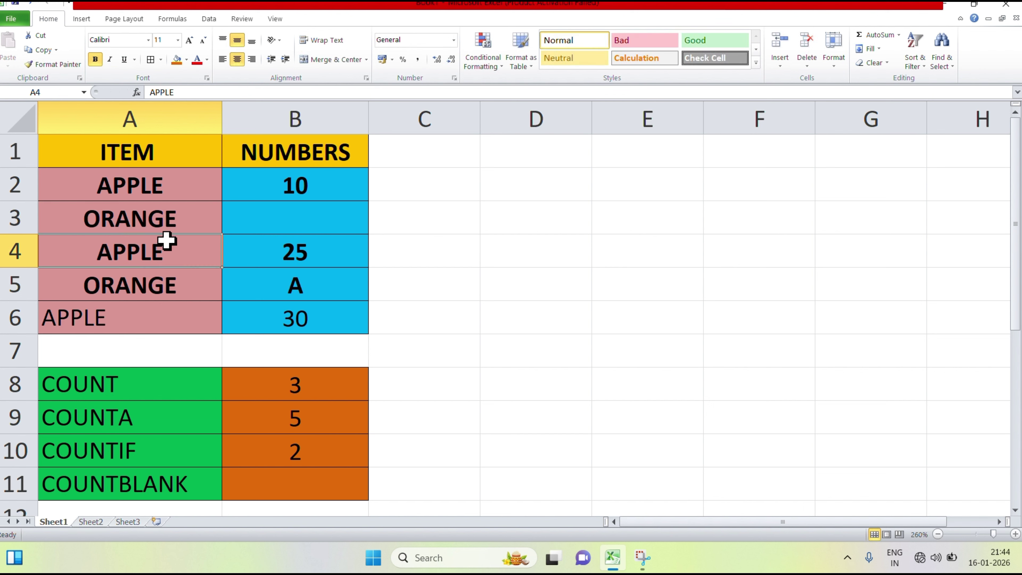
pyautogui.click(277, 459)
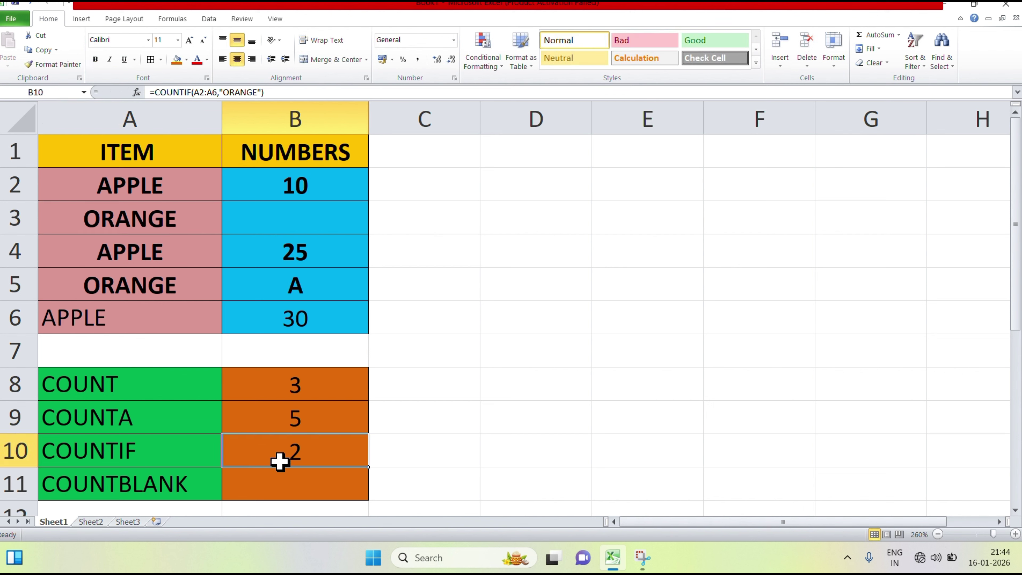
# - Enter the formula =COUNTBLANK(A2:A6) in cell B11 to count the empty cells in the ITEM column
pyautogui.click(282, 480)
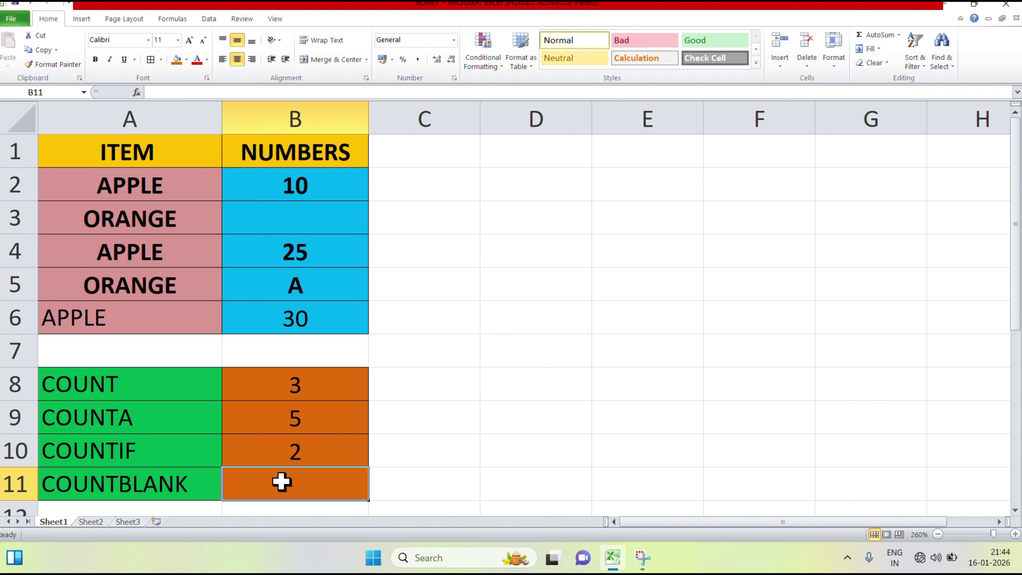
pyautogui.write('=COUN')
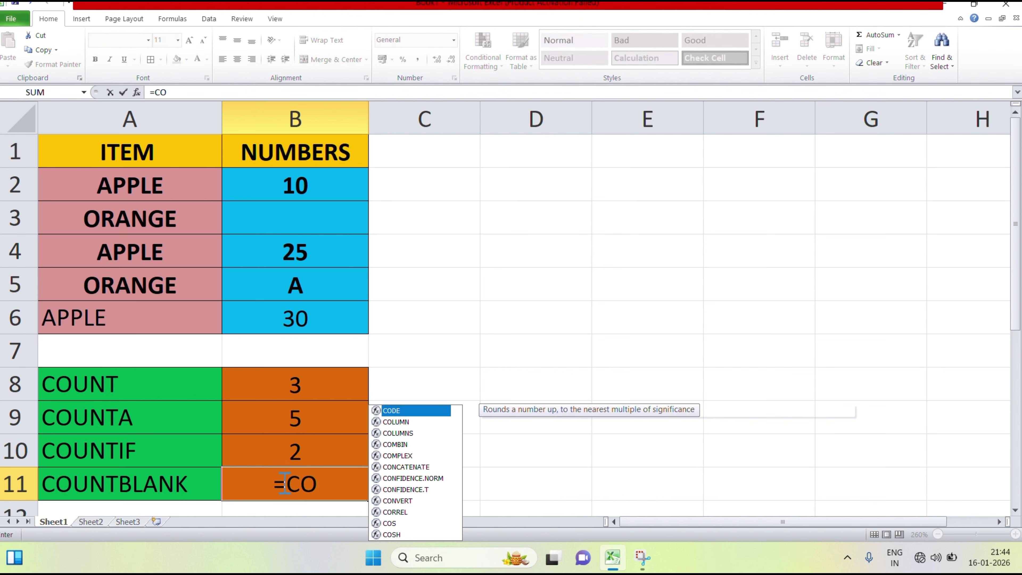
pyautogui.press('Down')
pyautogui.press('Down')
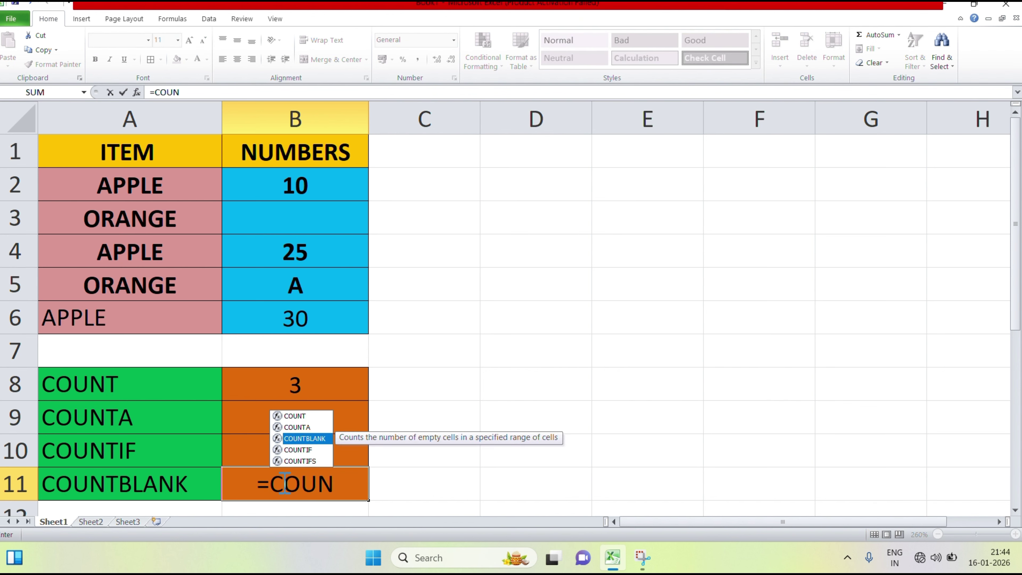
pyautogui.press('Tab')
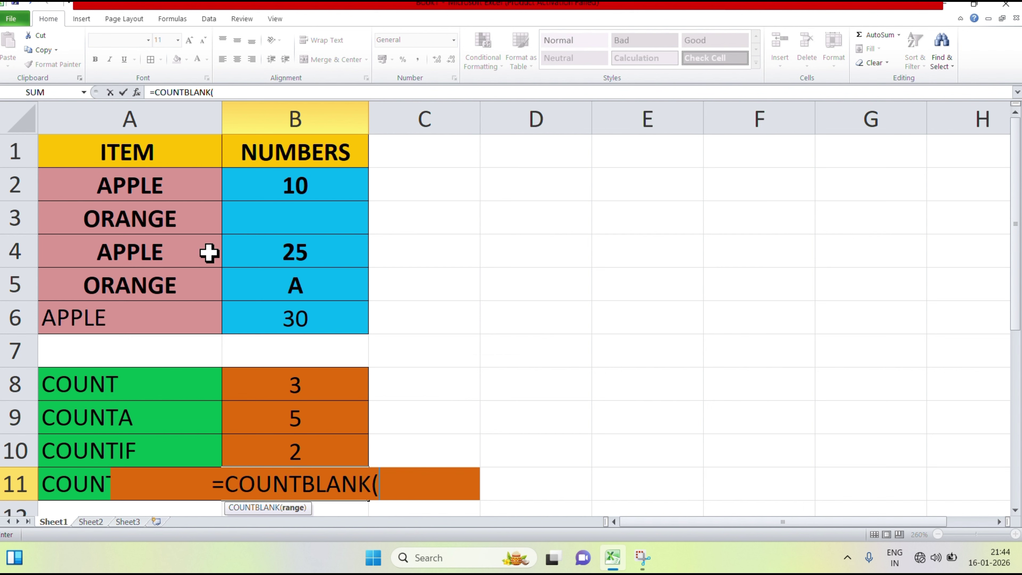
pyautogui.click(173, 186)
pyautogui.moveTo(174, 186); pyautogui.dragTo(173, 318)
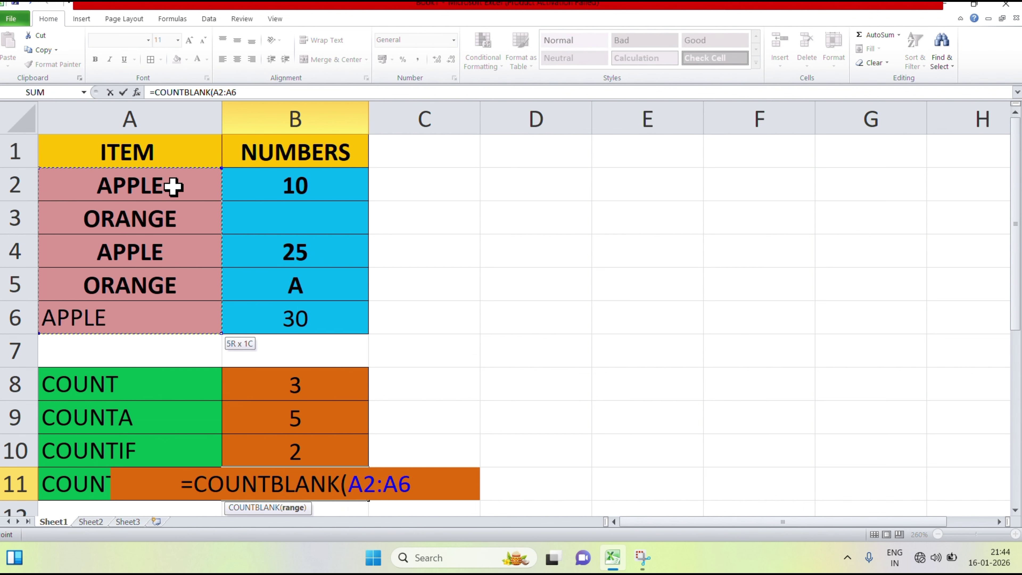
pyautogui.write(')')
pyautogui.press('Return')
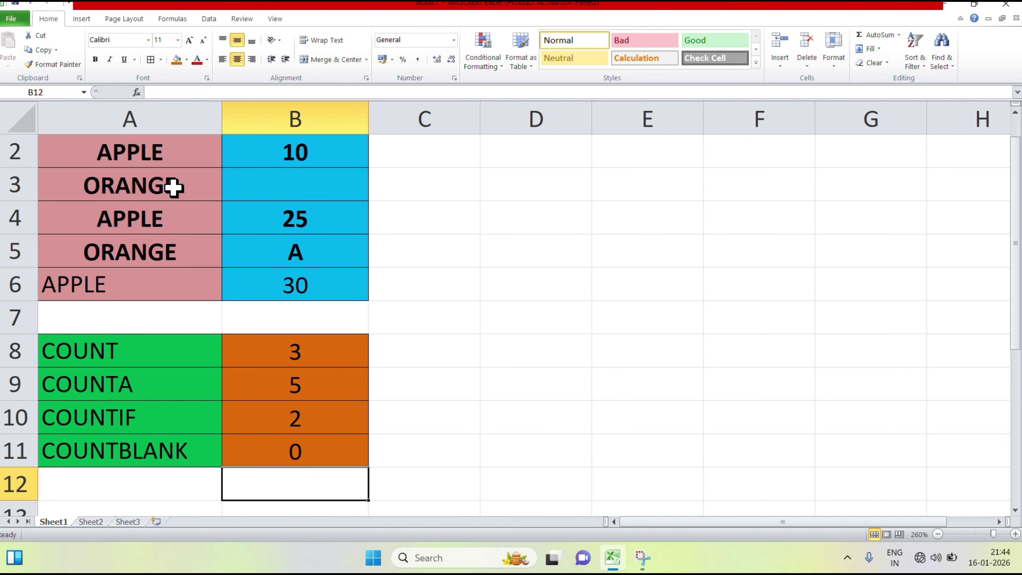
# - Check the COUNTBLANK cell B11 and test its formula by clearing the content of cell A3
pyautogui.click(241, 454)
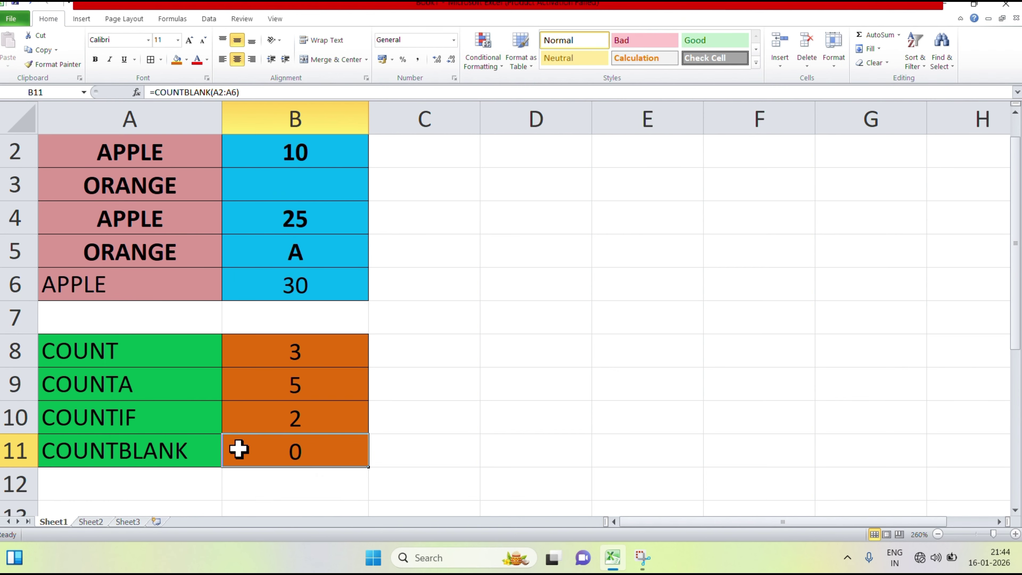
pyautogui.scroll(1, 165, 190)
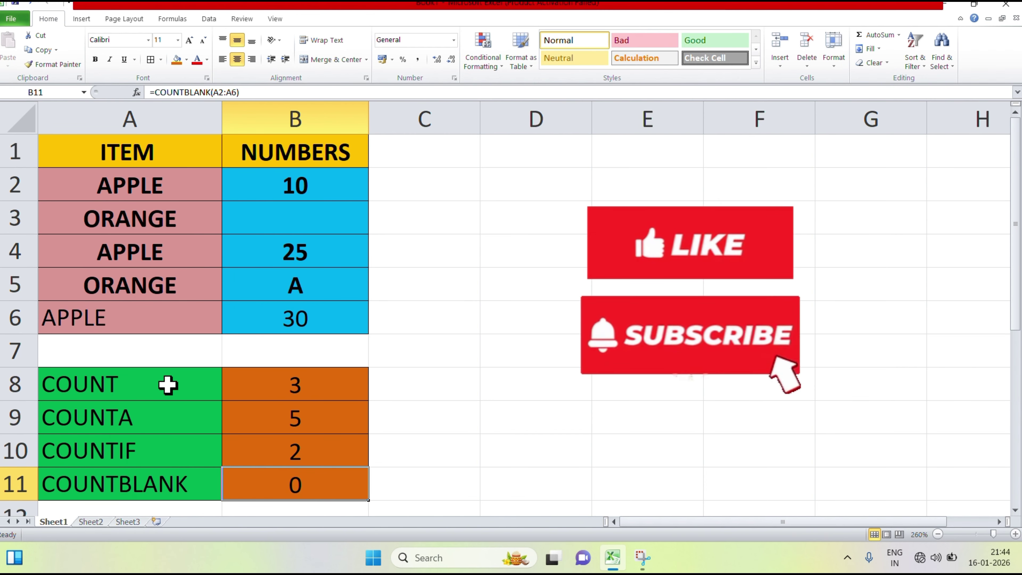
pyautogui.click(145, 208)
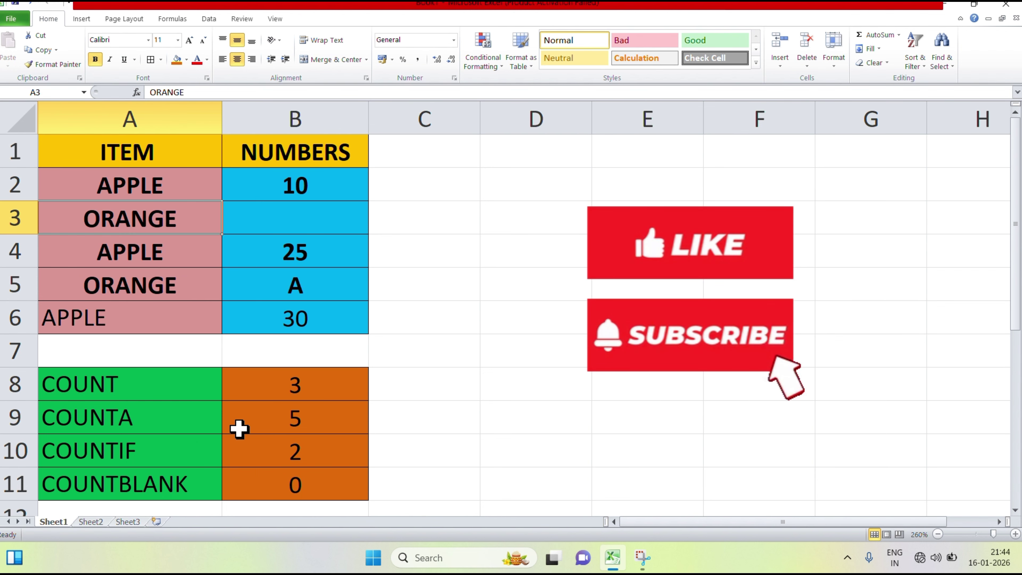
pyautogui.press('BackSpace')
pyautogui.press('Return')
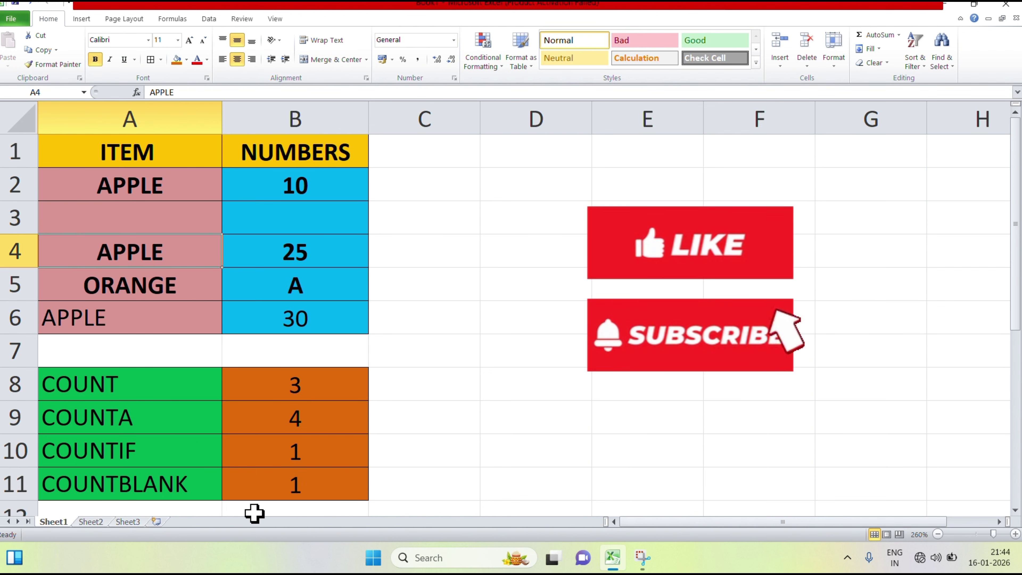